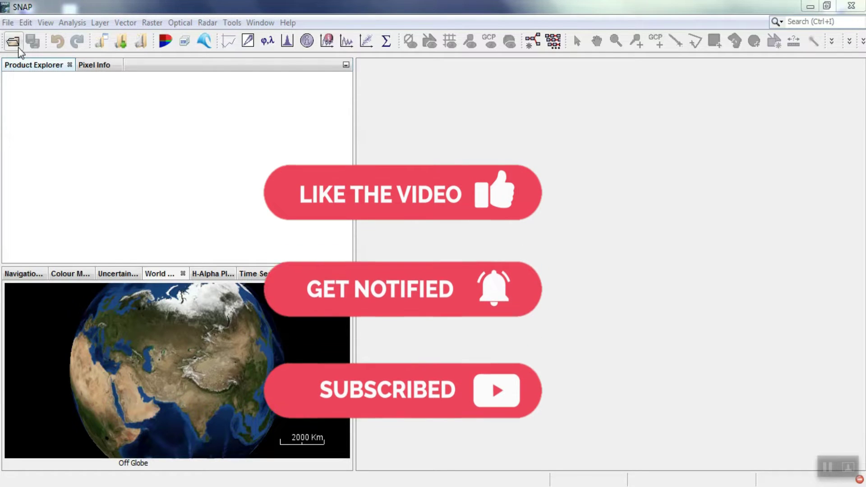
Open MTD_MSIL2A.xml from the T36SYG 2021-05-15 .SAFE folder as product [1].
left_click(20, 48)
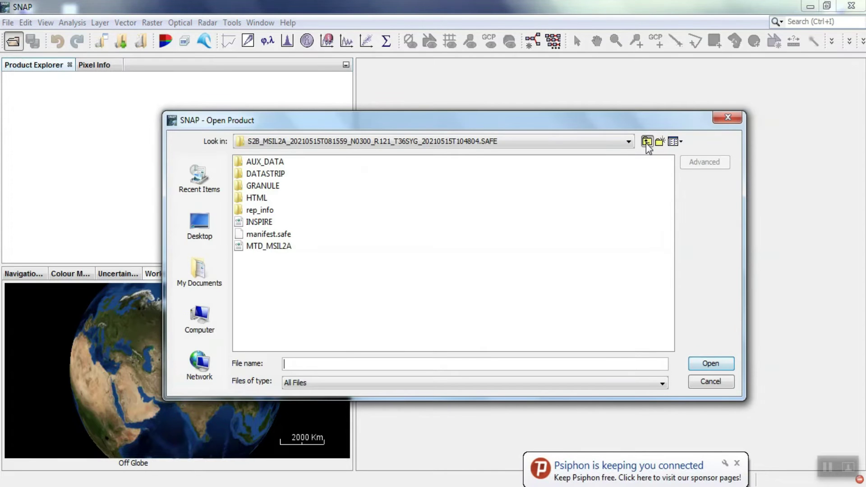
left_click(646, 141)
double_click(377, 163)
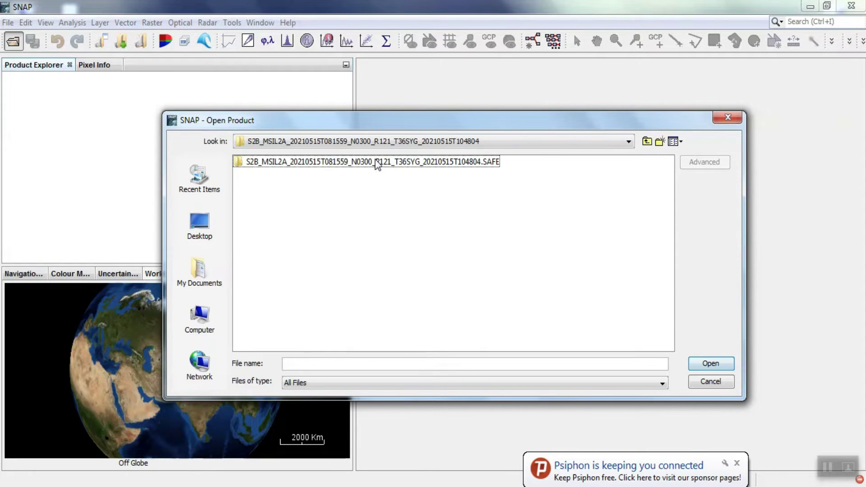
double_click(346, 165)
left_click(264, 247)
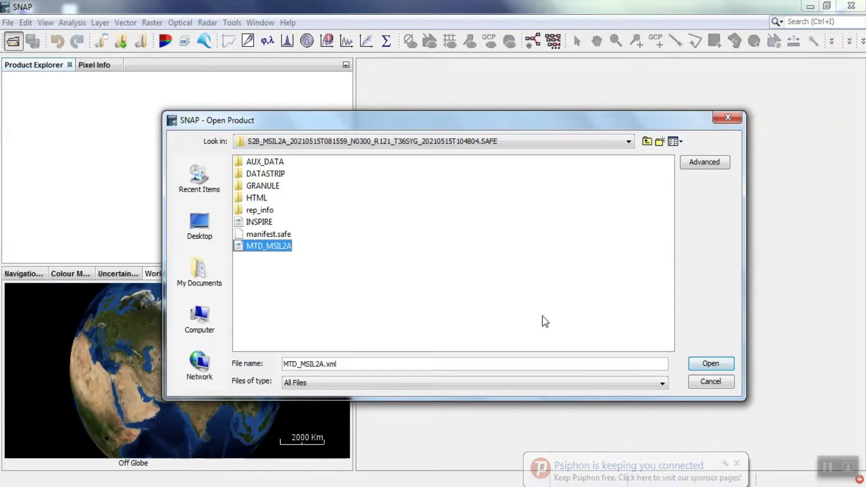
left_click(710, 364)
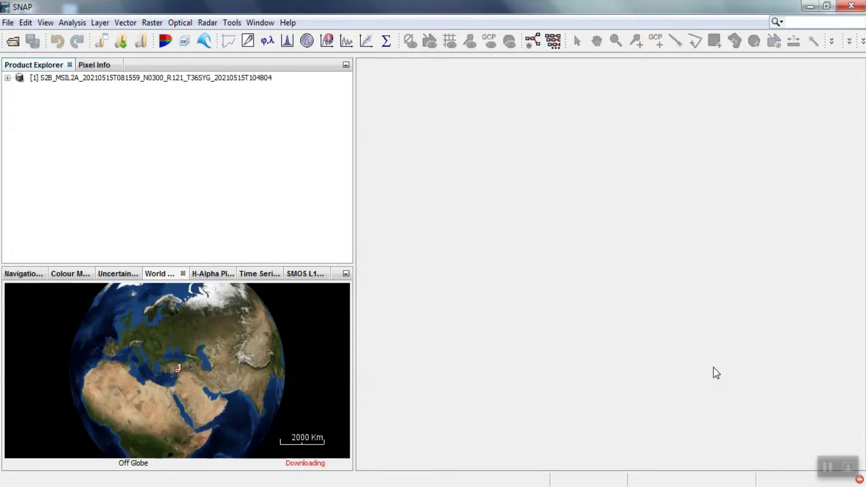
Display band B4 (665 nm) from the Bands folder and pan to the fields beside the lake.
left_click(8, 78)
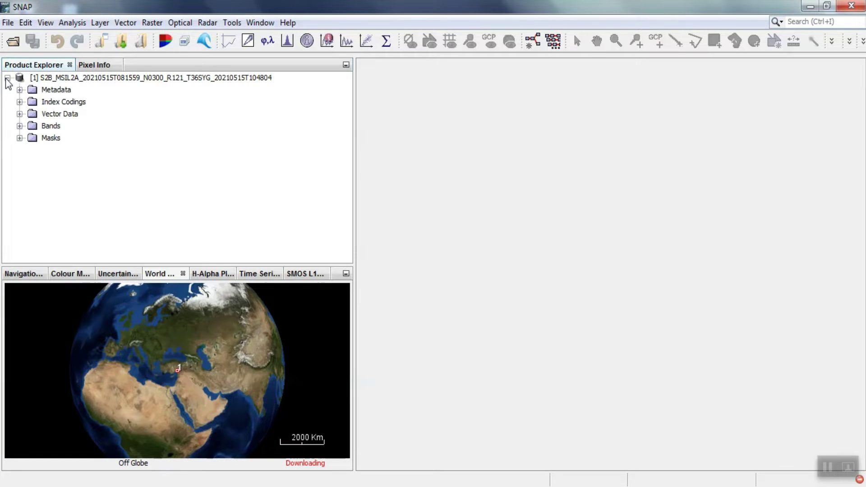
left_click(19, 126)
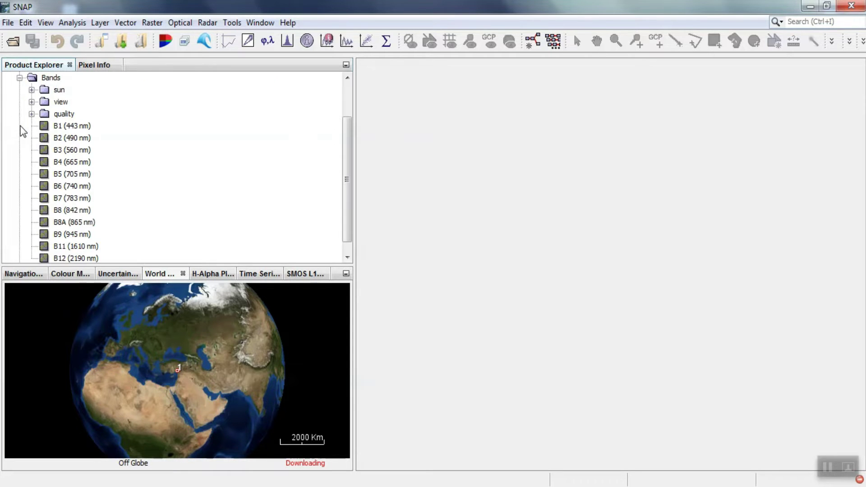
double_click(72, 162)
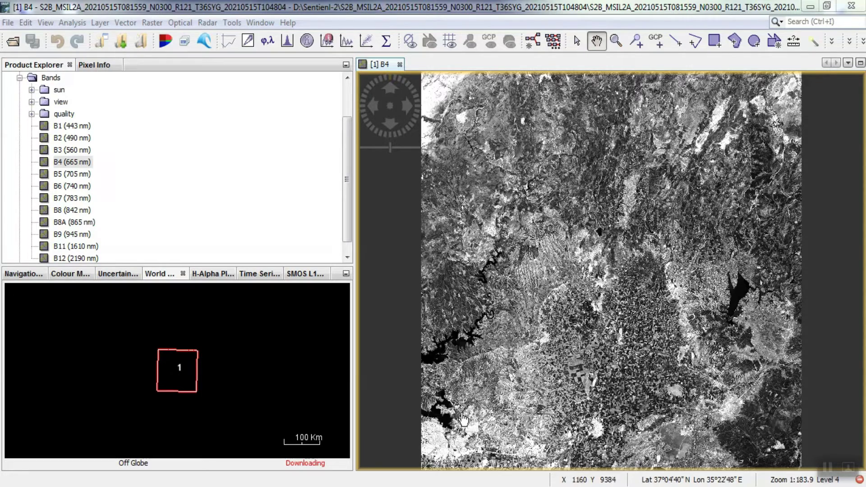
scroll(576, 366, "down", 1)
scroll(576, 366, "up", 1)
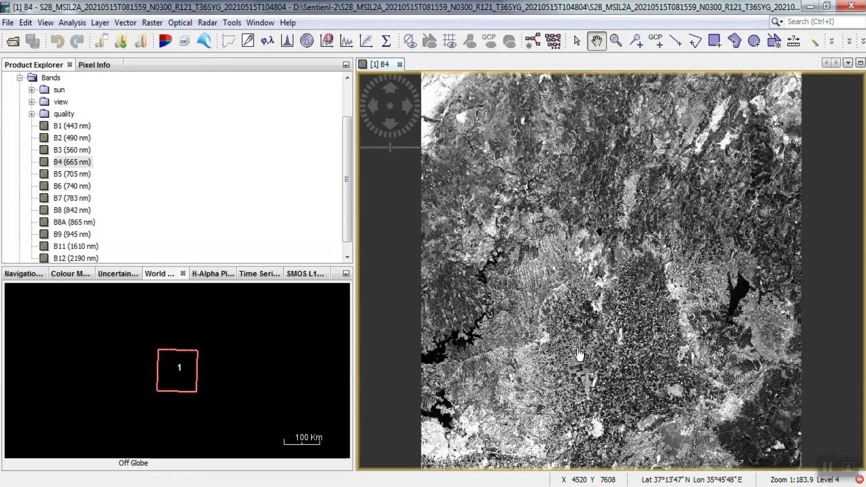
scroll(577, 366, "up", 1)
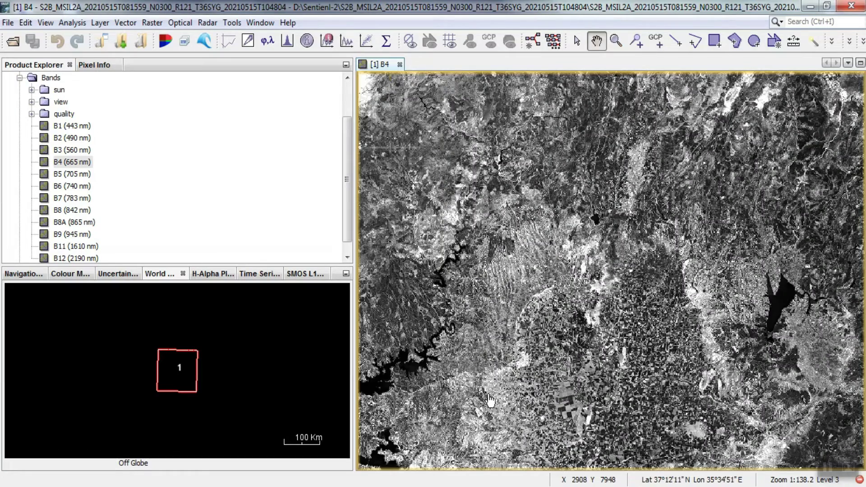
mouse_move(490, 399)
left_mouse_down()
mouse_move(547, 306)
mouse_move(495, 349)
left_mouse_up()
scroll(496, 350, "up", 1)
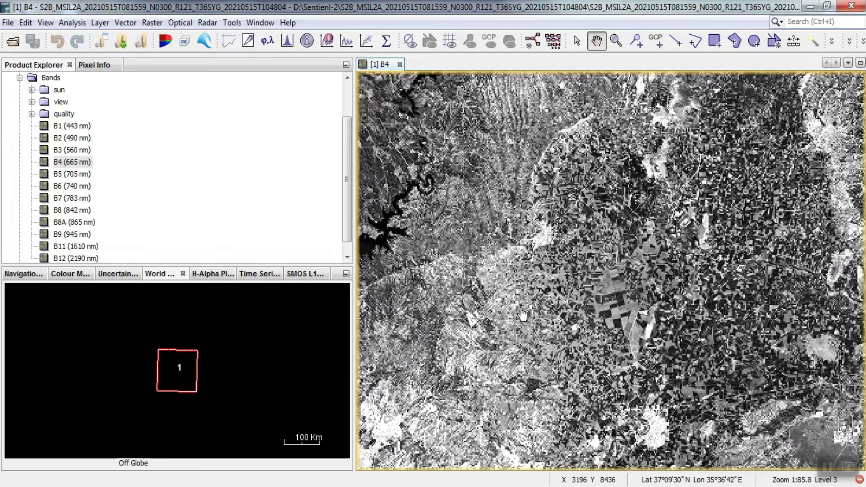
scroll(581, 298, "up", 2)
left_click_drag(559, 323, 630, 271)
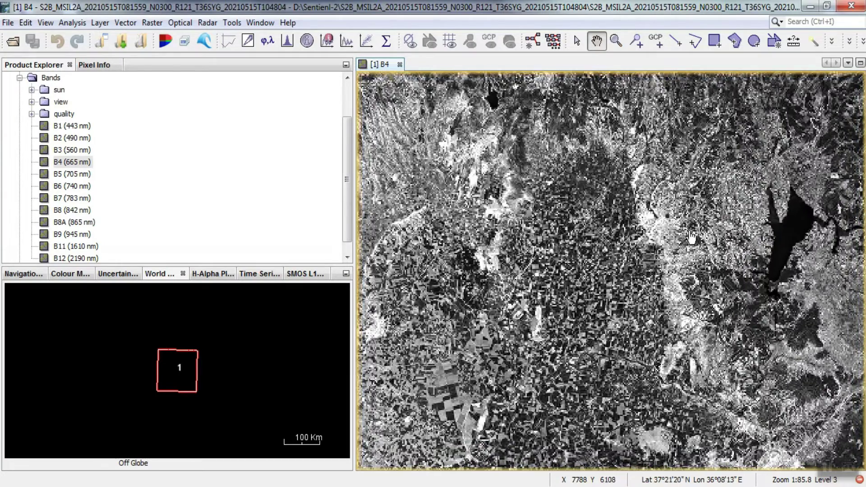
scroll(691, 236, "up", 1)
scroll(670, 260, "up", 1)
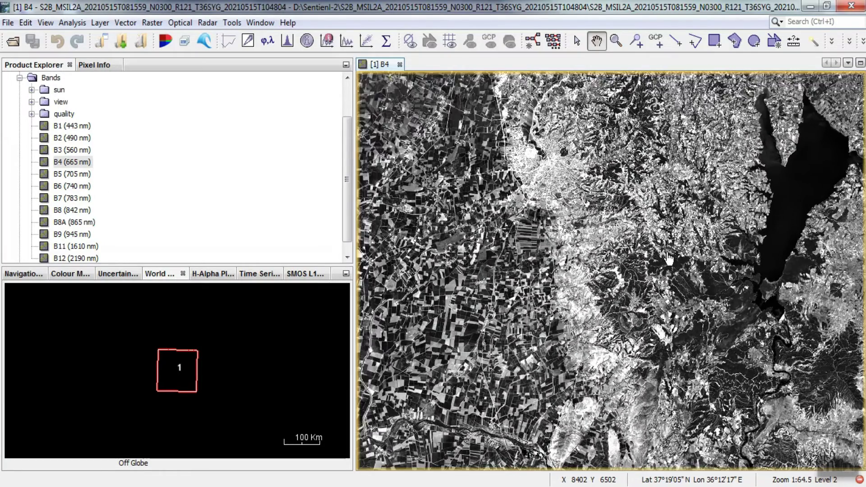
scroll(669, 260, "up", 2)
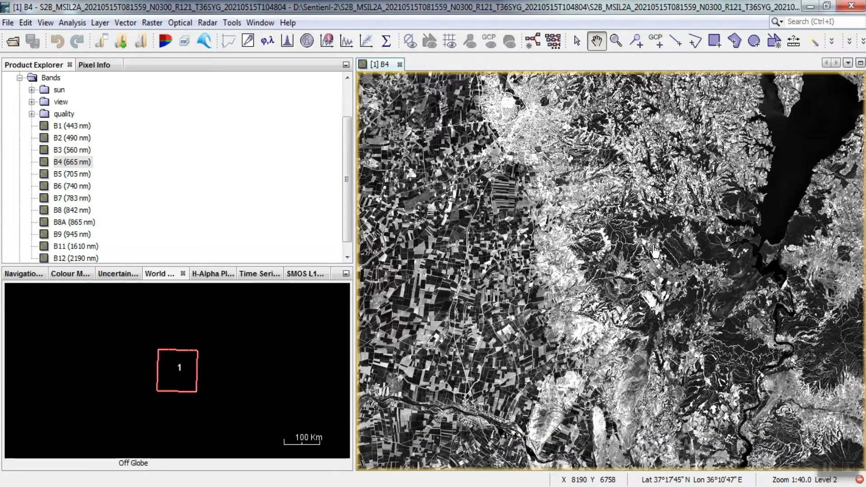
scroll(654, 252, "up", 1)
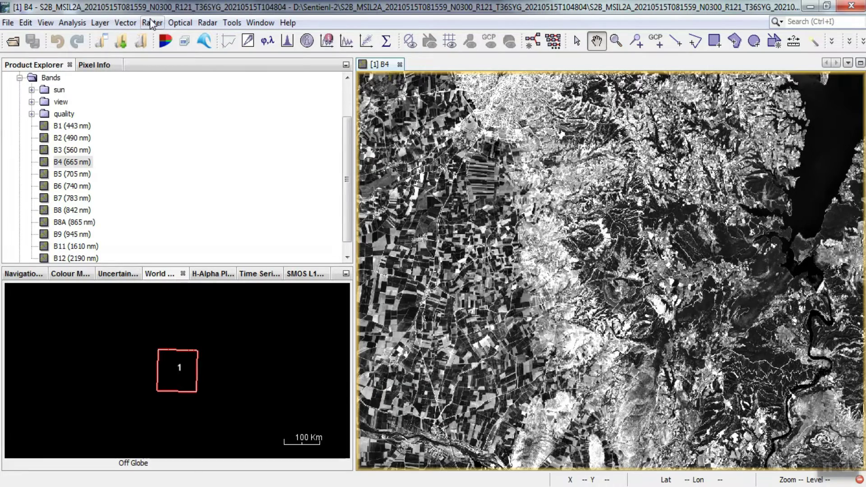
Create subset product [2] covering pixels X 1,100–1,541 and Y 988–1,316, then select it.
left_click(152, 22)
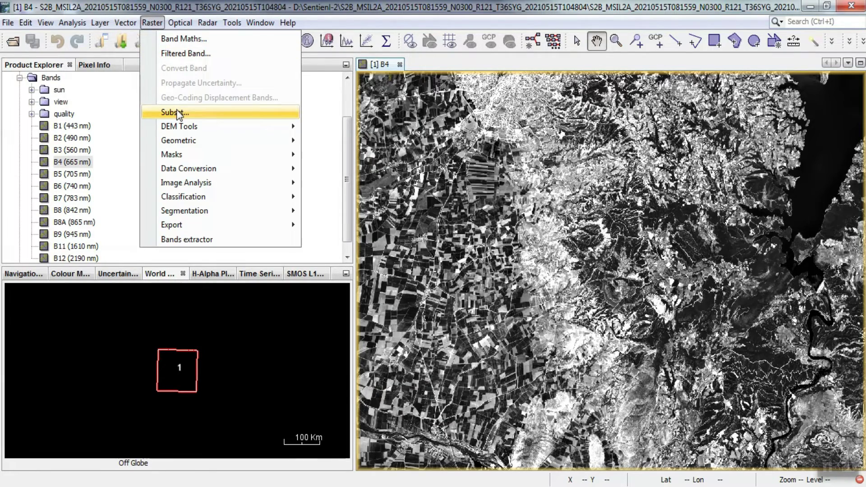
left_click(174, 113)
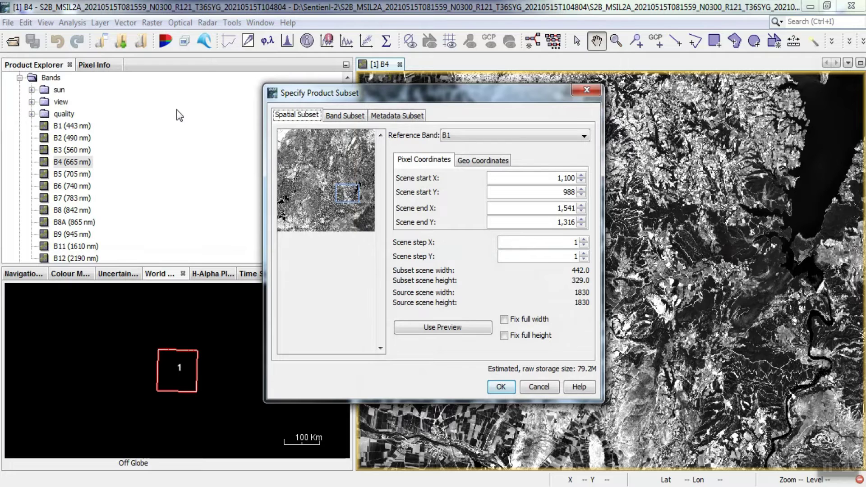
left_click(345, 115)
scroll(389, 183, "down", 5)
scroll(389, 183, "up", 5)
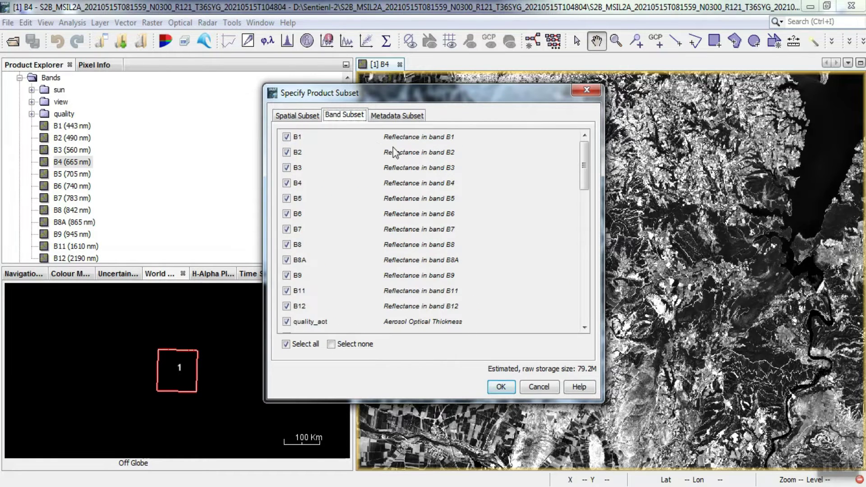
left_click(396, 115)
left_click(297, 116)
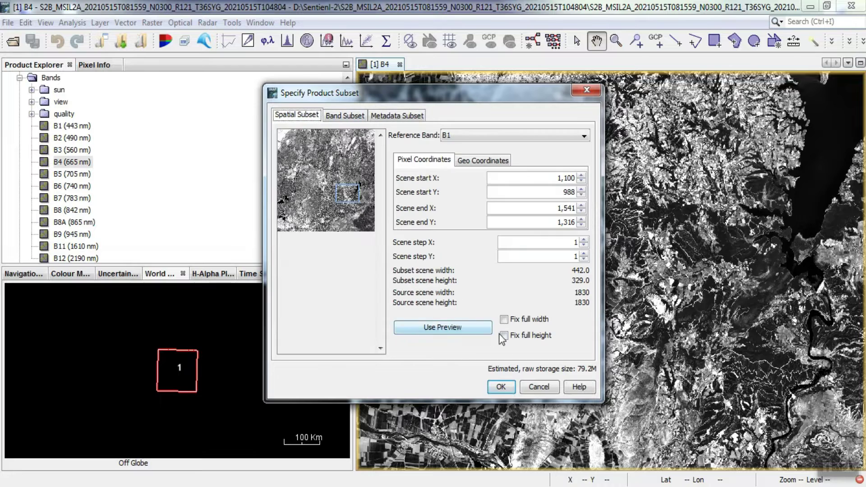
left_click(505, 386)
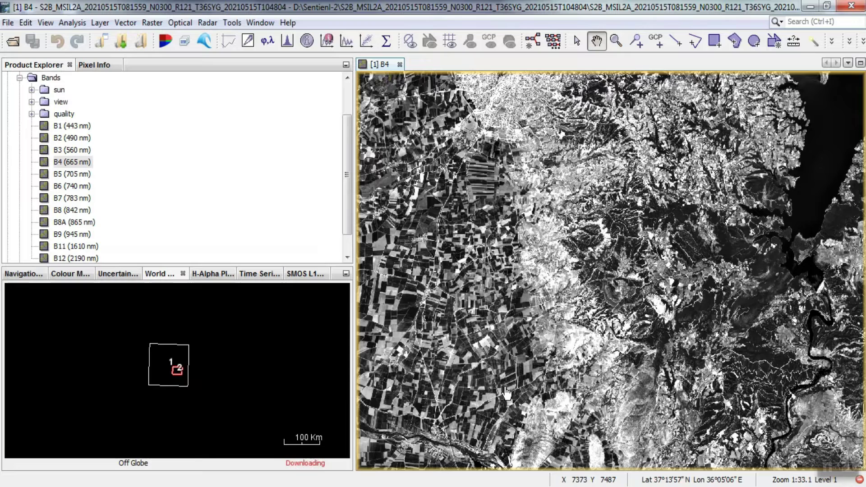
left_click(20, 79)
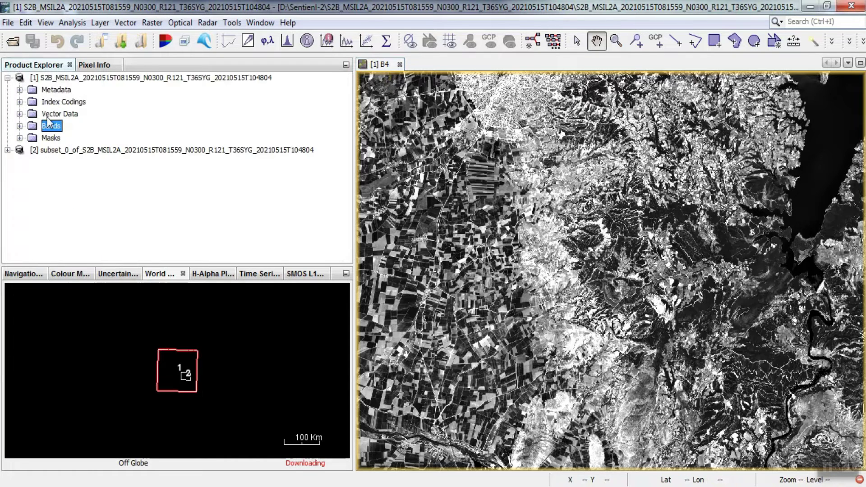
left_click(103, 150)
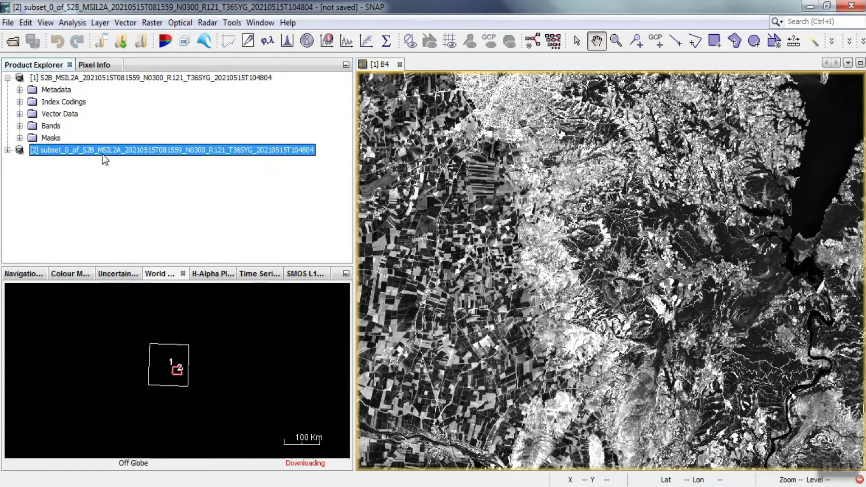
Save subset product [2] as BEAM-DIMAP in the folder containing the .SAFE folder.
right_click(105, 150)
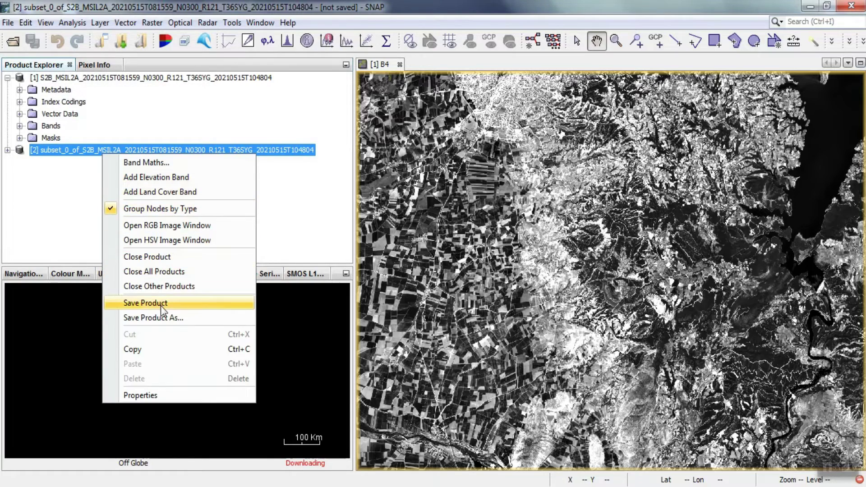
left_click(145, 303)
left_click(480, 303)
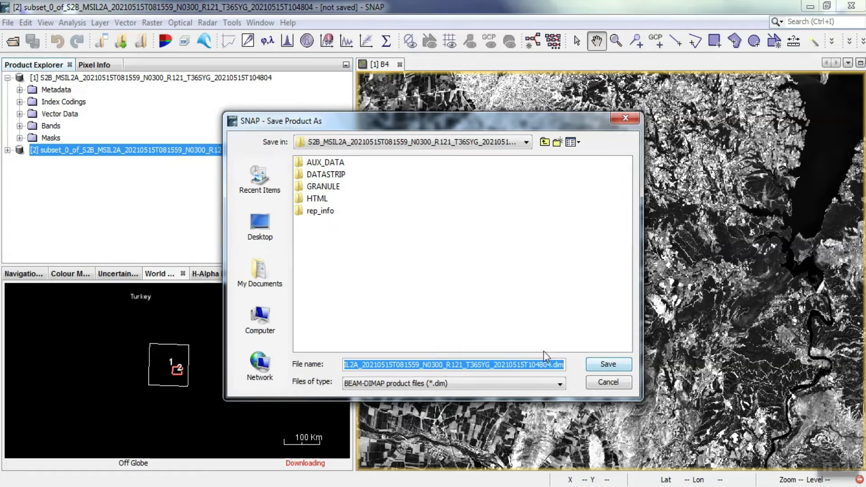
left_click(545, 142)
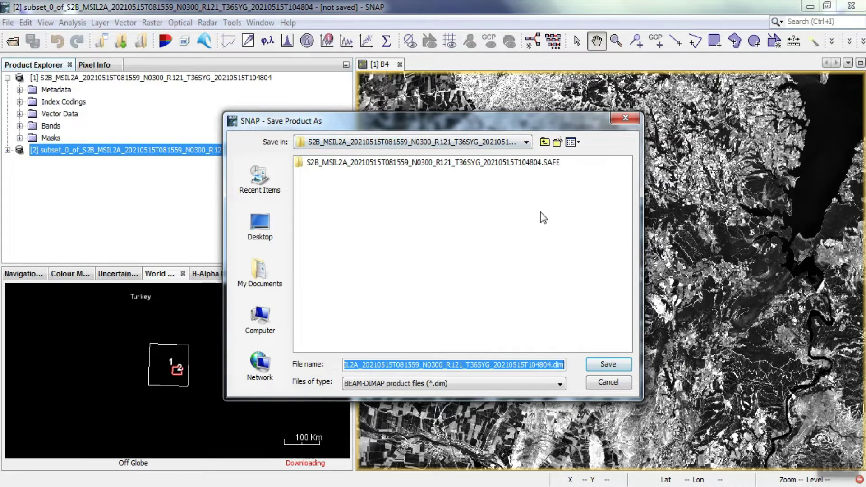
left_click(607, 364)
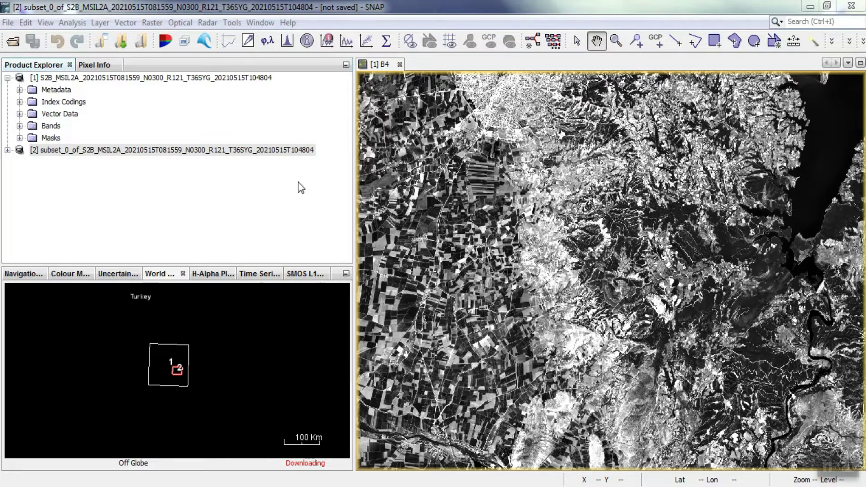
Try closing the original product and dismiss the Close Not Possible message.
left_click(233, 77)
right_click(233, 78)
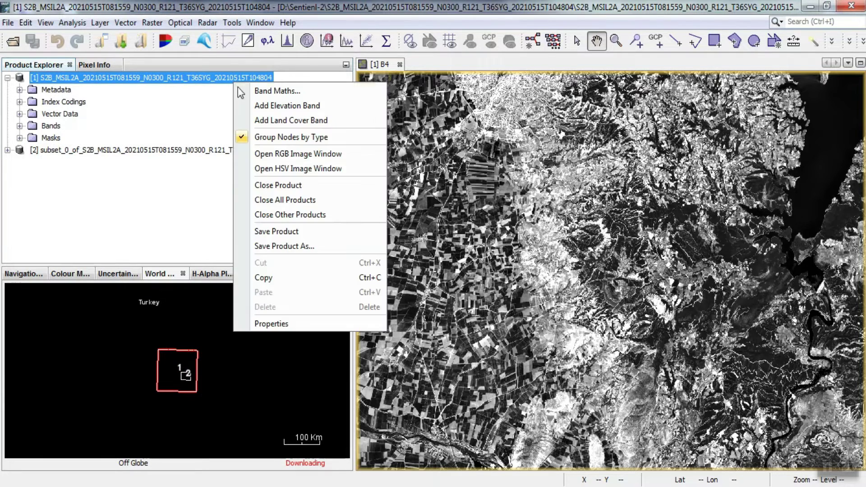
left_click(278, 185)
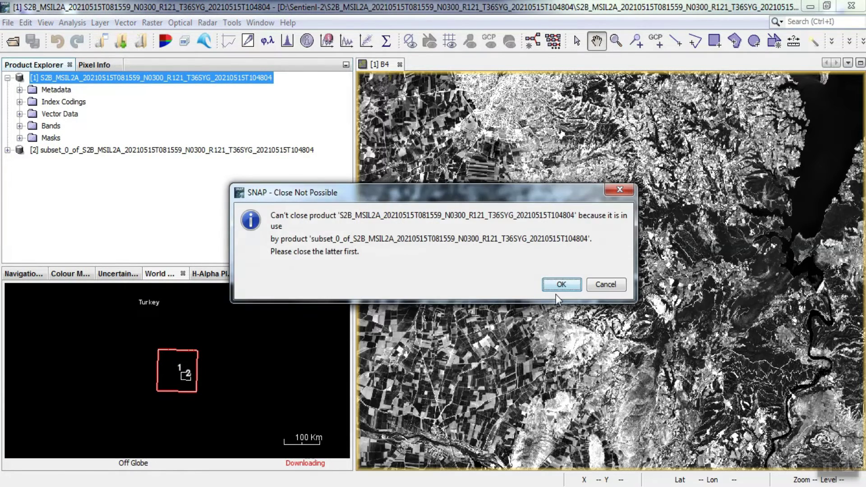
left_click(560, 284)
Close the subset product first, then the original Sentinel-2 product.
left_click(169, 150)
right_click(213, 155)
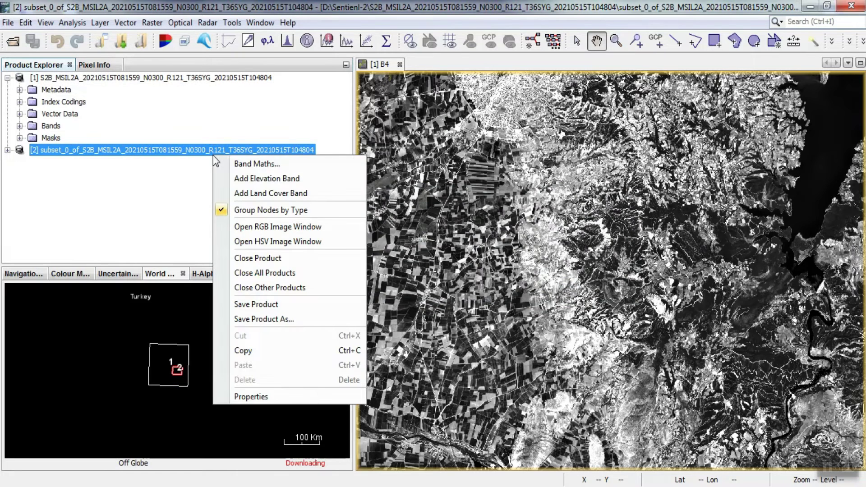
left_click(257, 257)
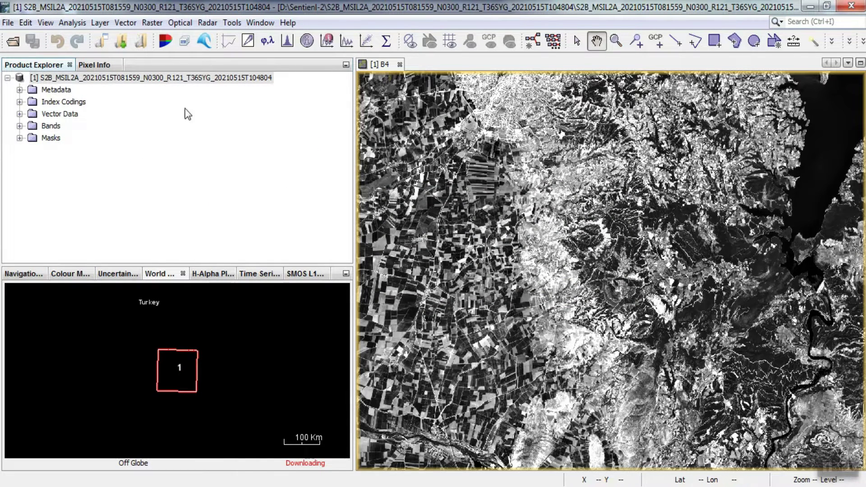
right_click(147, 81)
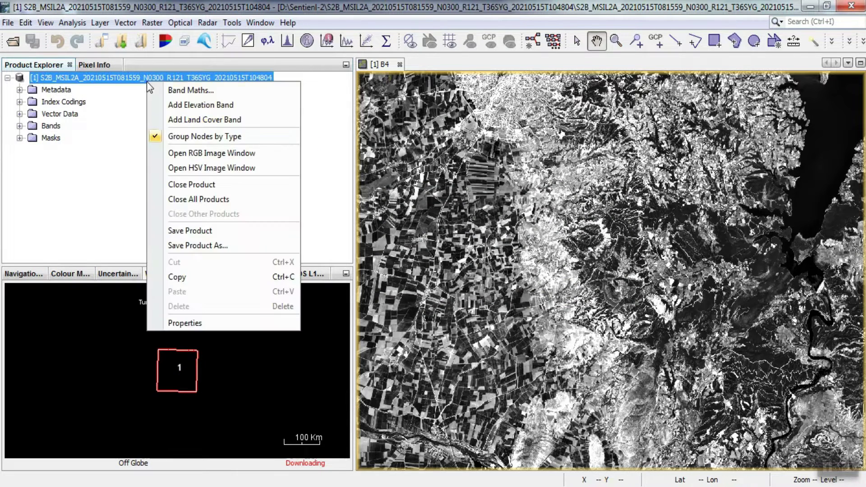
left_click(191, 184)
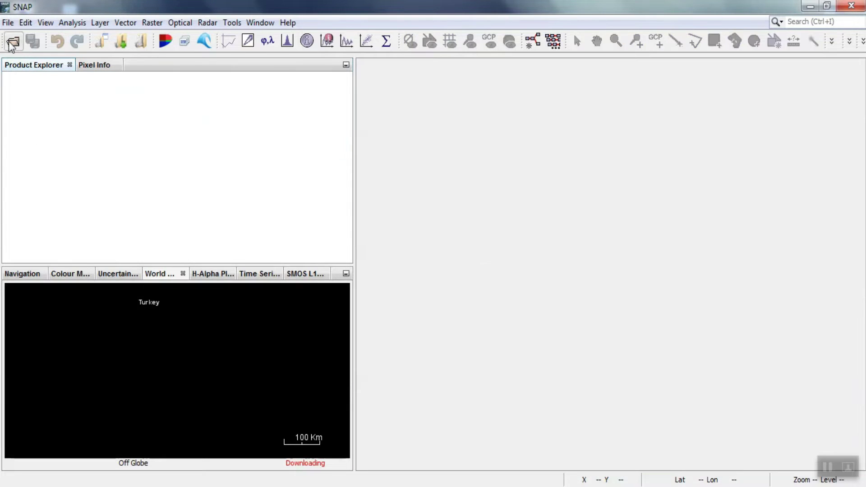
Reopen the saved subset .dim file and expand its Bands folder.
left_click(12, 42)
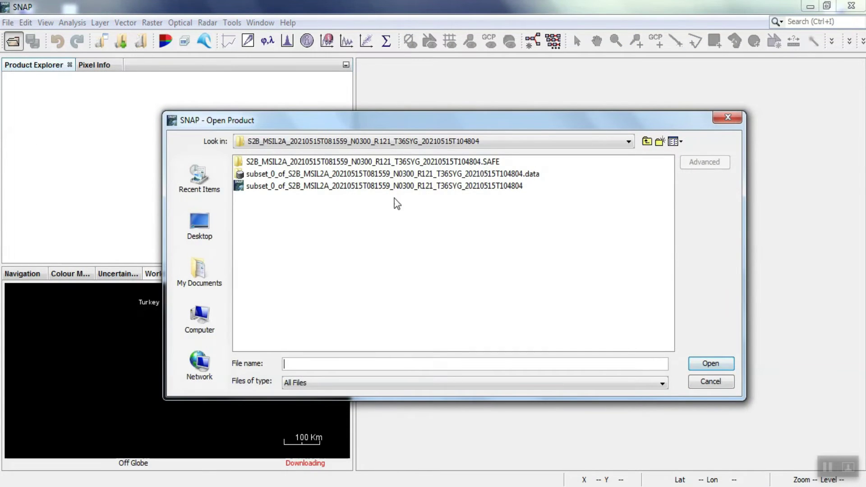
double_click(384, 186)
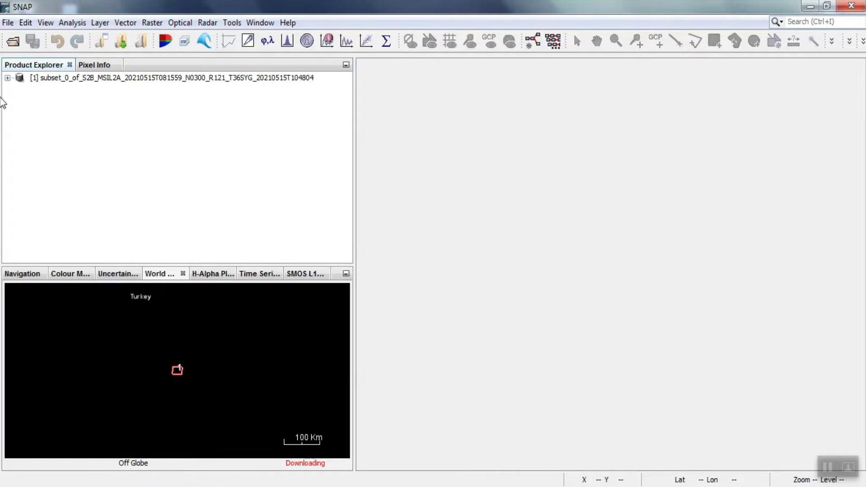
left_click(8, 78)
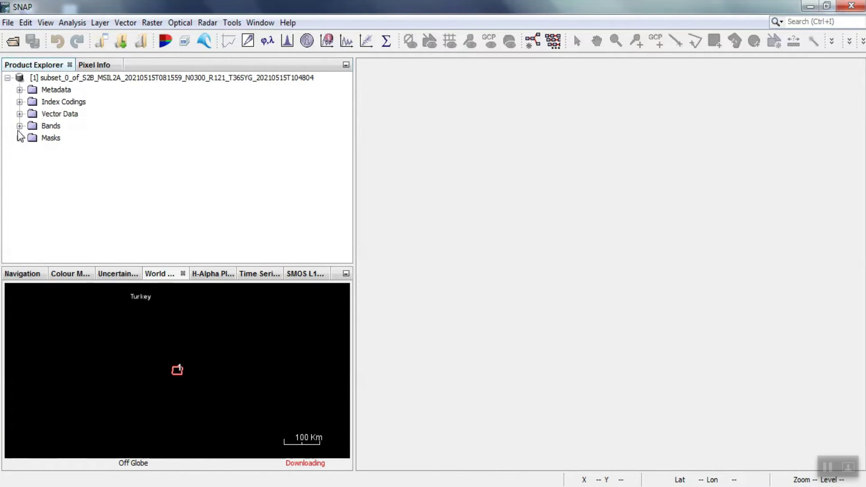
left_click(19, 126)
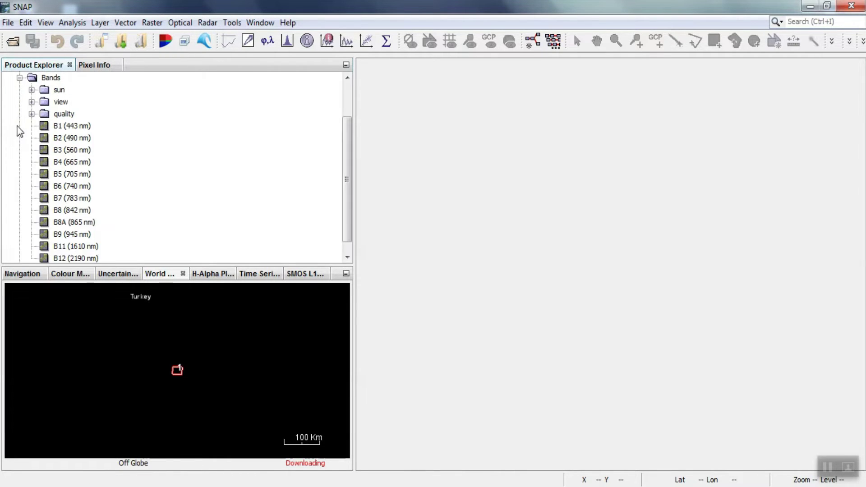
Open image views of bands B6, B5, B4, B3, B2, B8 and B11.
double_click(73, 186)
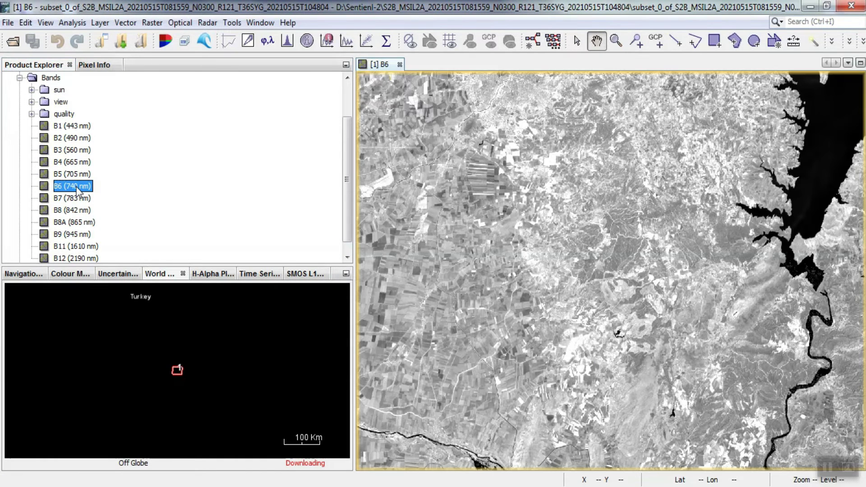
double_click(71, 174)
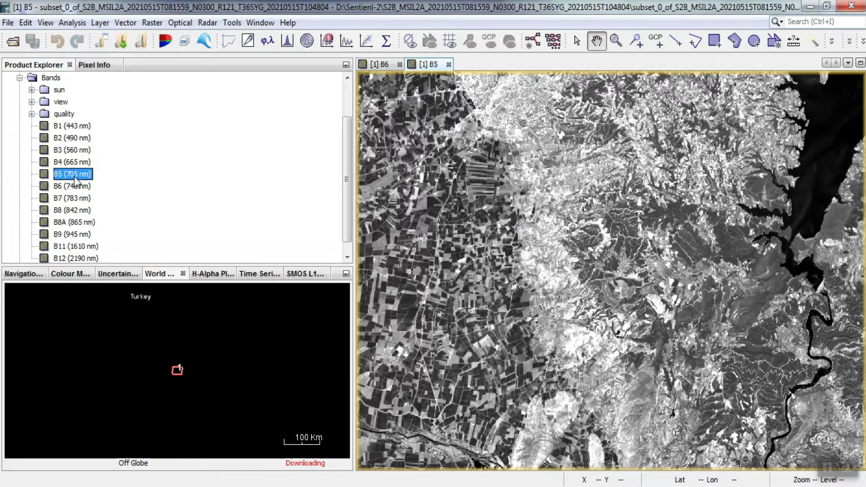
double_click(72, 163)
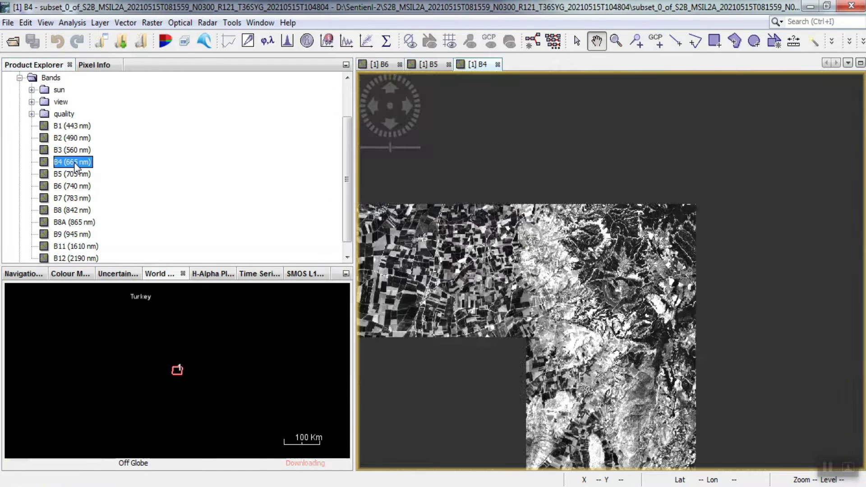
double_click(71, 149)
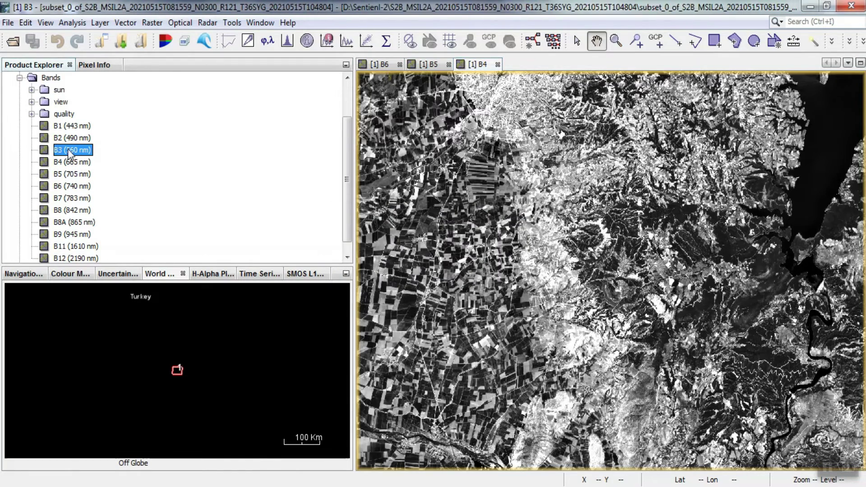
double_click(72, 138)
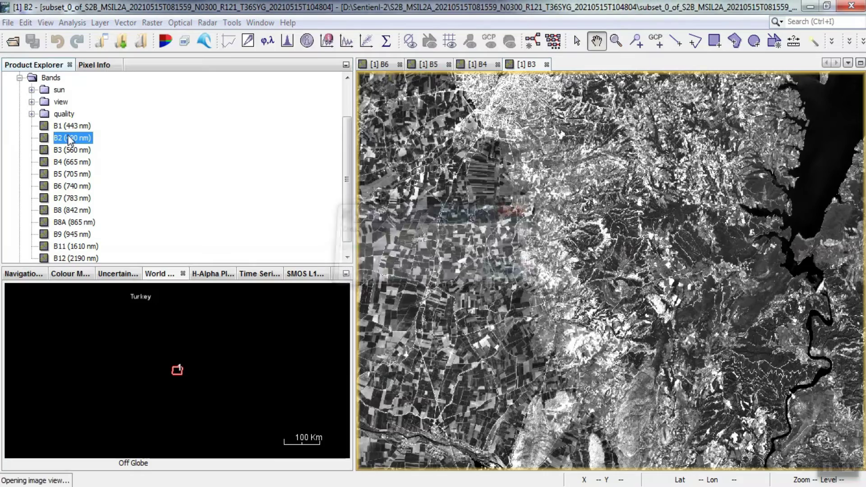
scroll(70, 167, "down", 1)
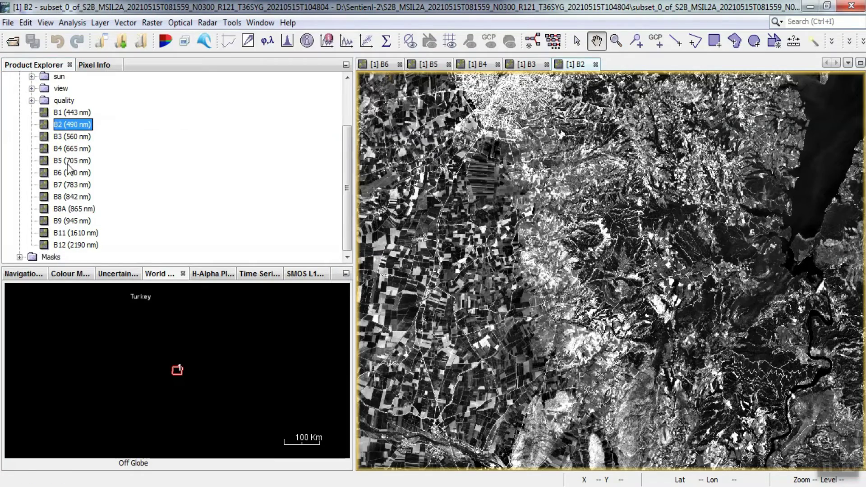
double_click(71, 197)
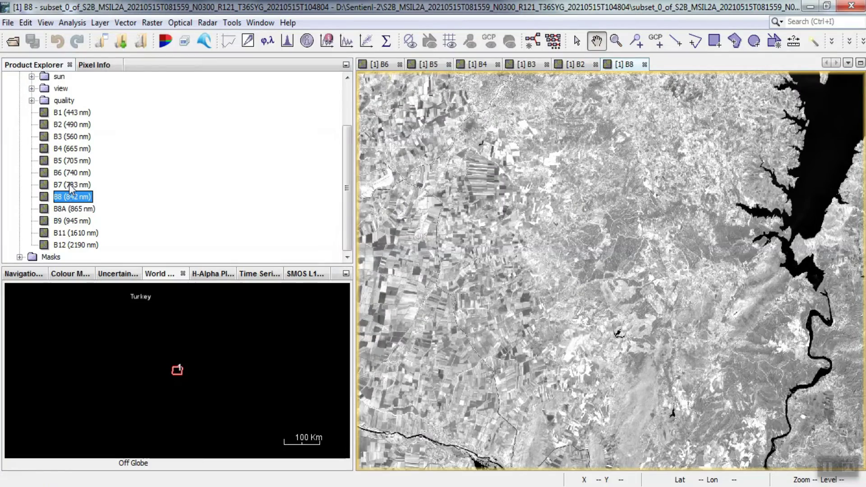
double_click(70, 233)
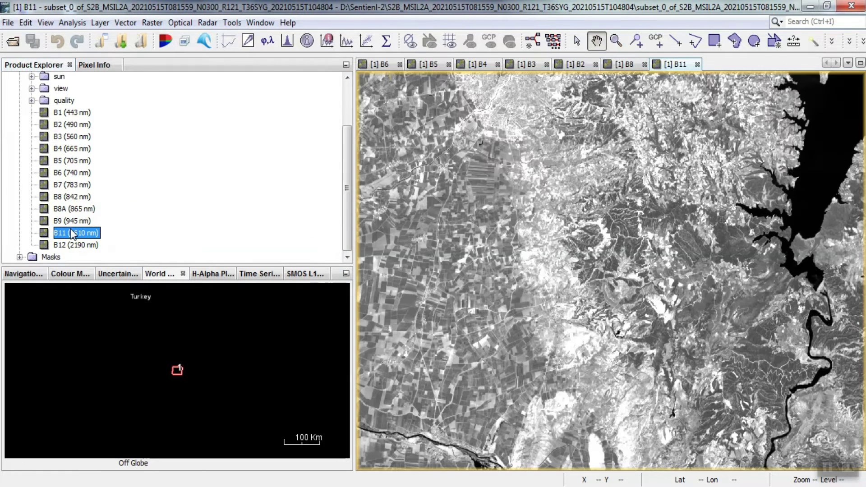
scroll(70, 229, "up", 3)
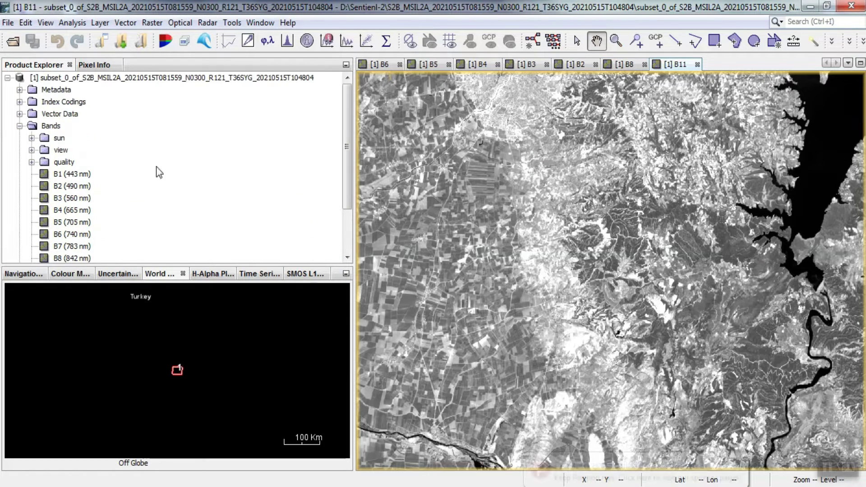
Close the B6 band view, leaving B11, and bring up the Raster operations.
left_click(399, 64)
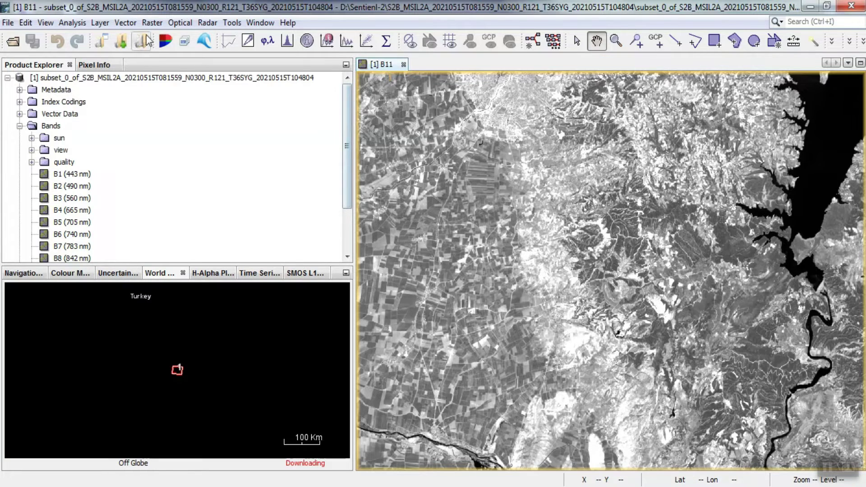
left_click(152, 22)
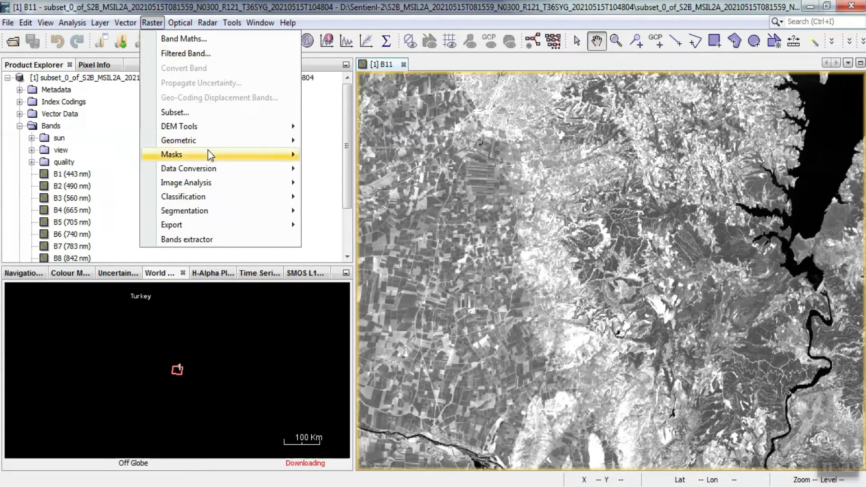
mouse_move(178, 140)
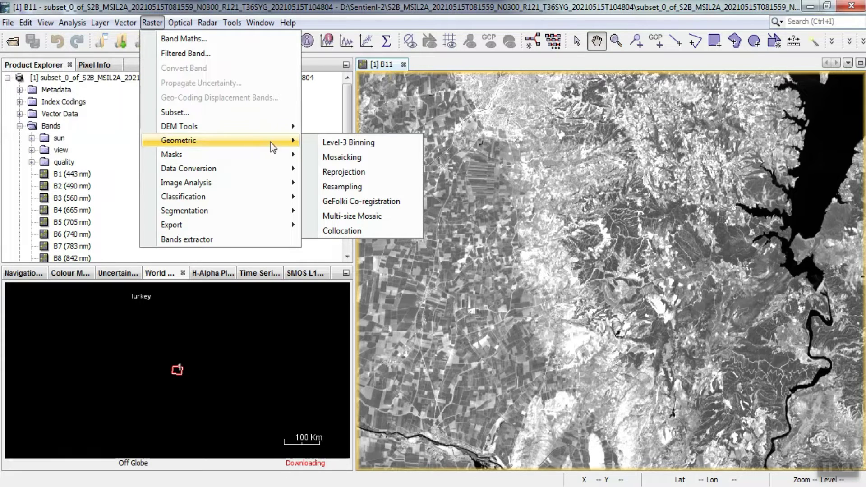
Start Resampling, enable Save as, and shorten the target name to subset_0_of_S2B_MSIL2A_20210515_resampled.
left_click(378, 192)
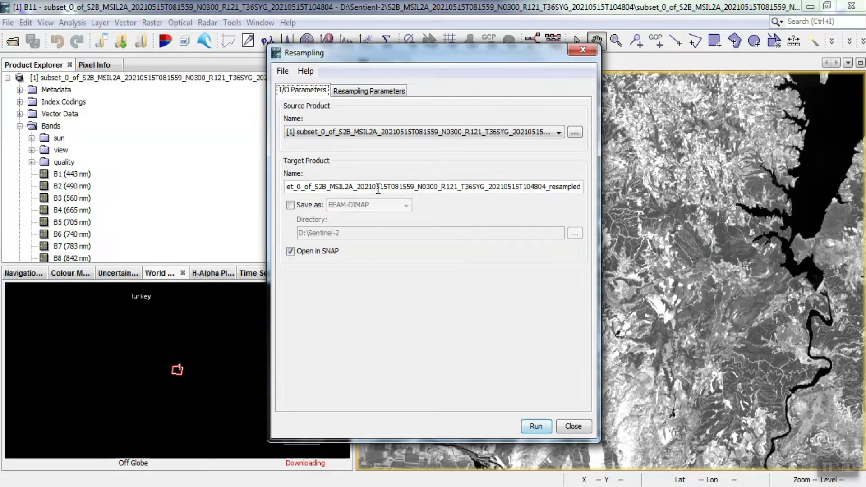
left_click(290, 205)
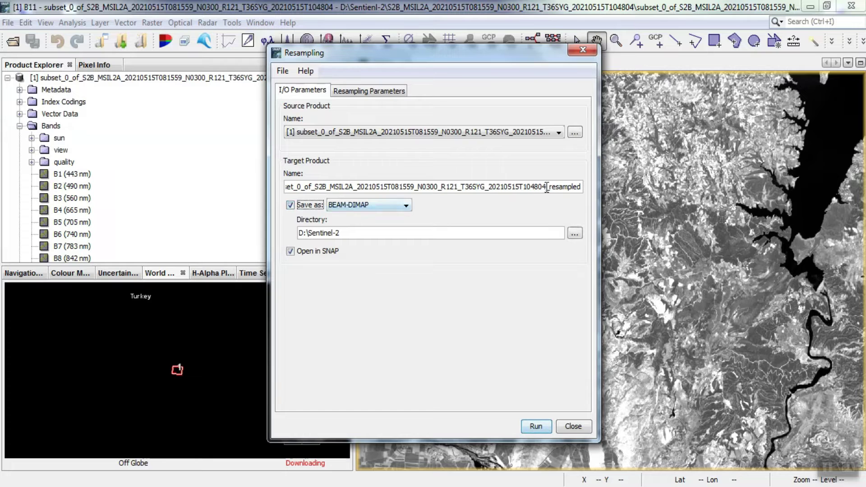
left_click_drag(547, 187, 264, 186)
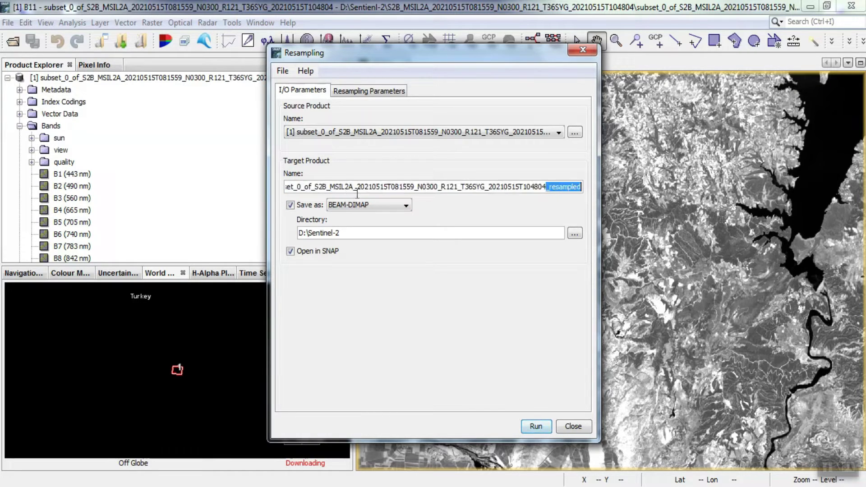
mouse_move(580, 187)
left_mouse_down()
mouse_move(355, 188)
mouse_move(399, 188)
left_mouse_up()
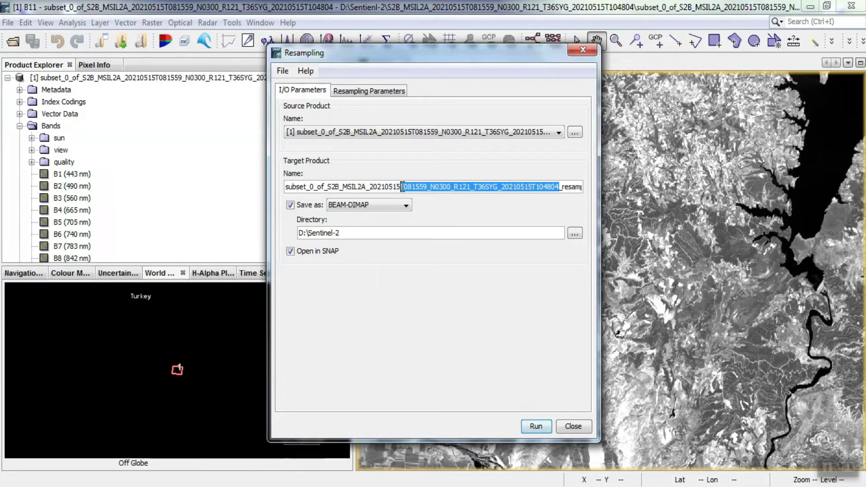
key("Delete")
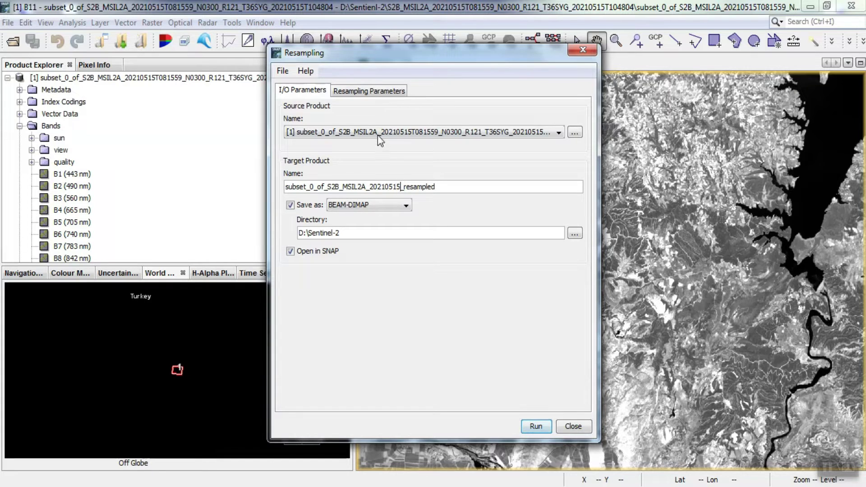
Set reference band B5 for a 1326 × 987 output, then review the I/O Parameters.
left_click(368, 90)
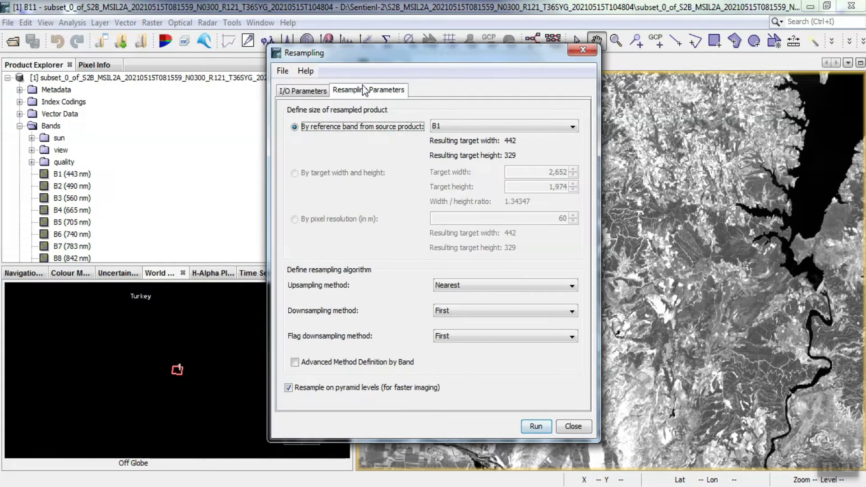
left_click(444, 127)
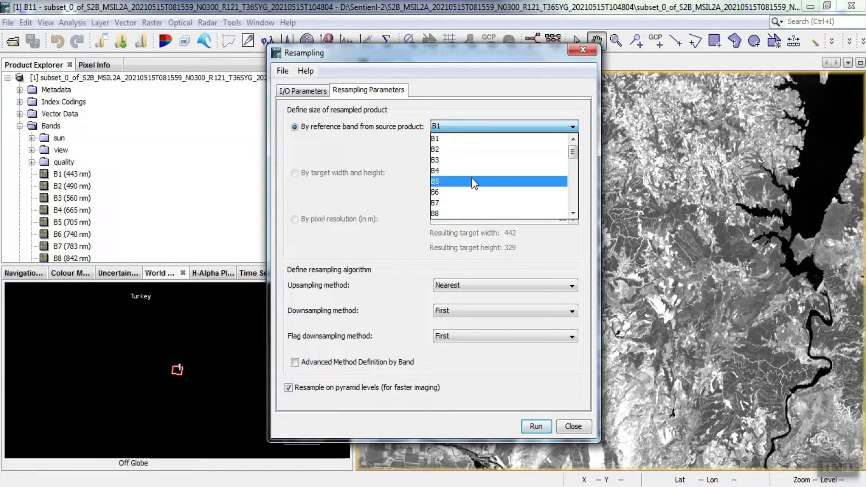
left_click(473, 183)
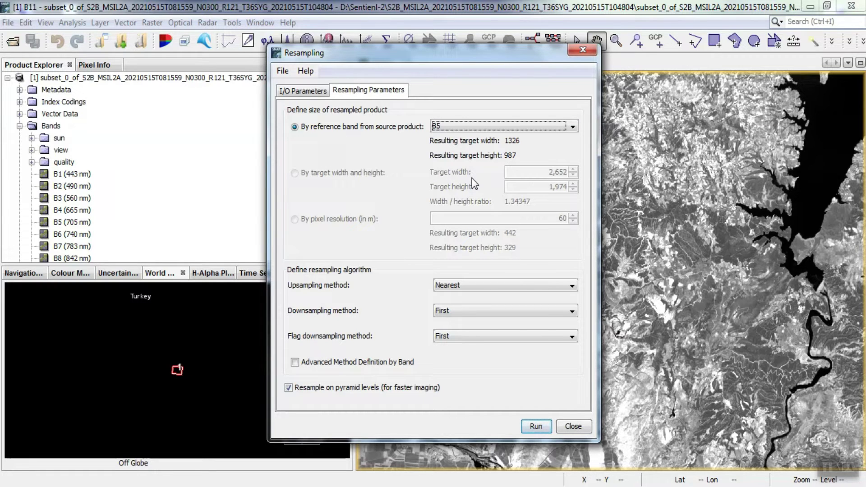
left_click(303, 90)
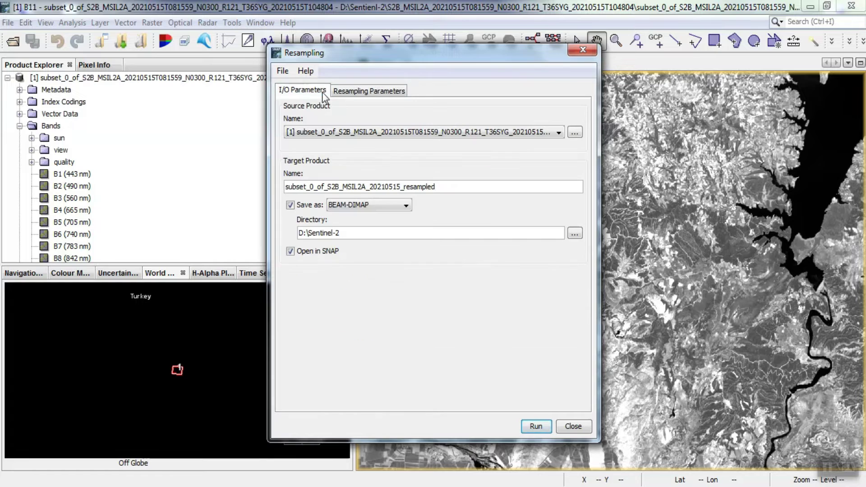
Run the resampling and acknowledge the success message once the .dim file is written.
left_click(536, 426)
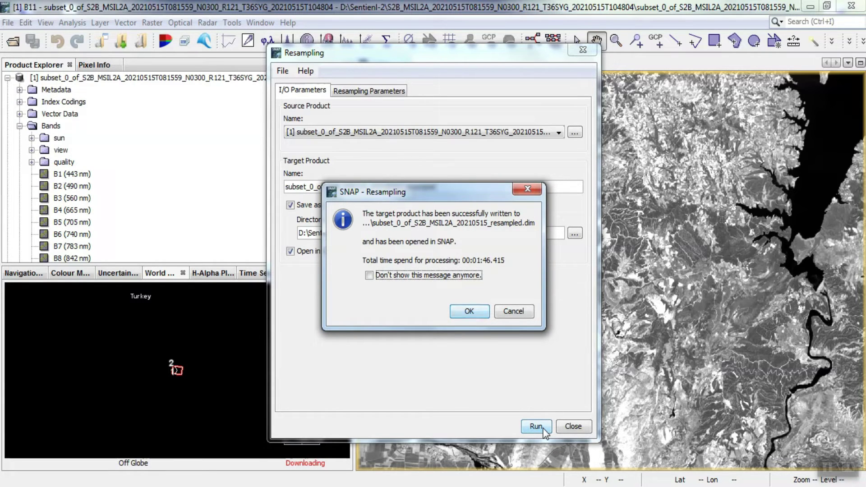
left_click(469, 311)
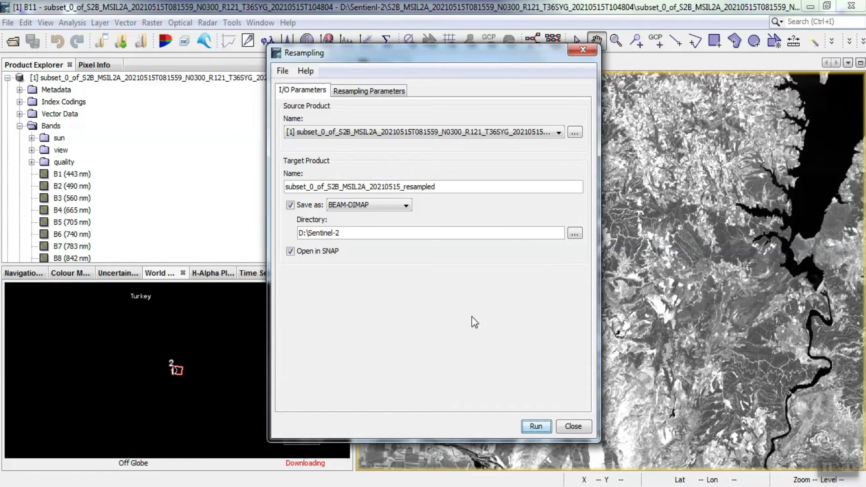
Close the Resampling dialog and the B11 view, then inspect and collapse product [2]'s bands.
left_click(583, 49)
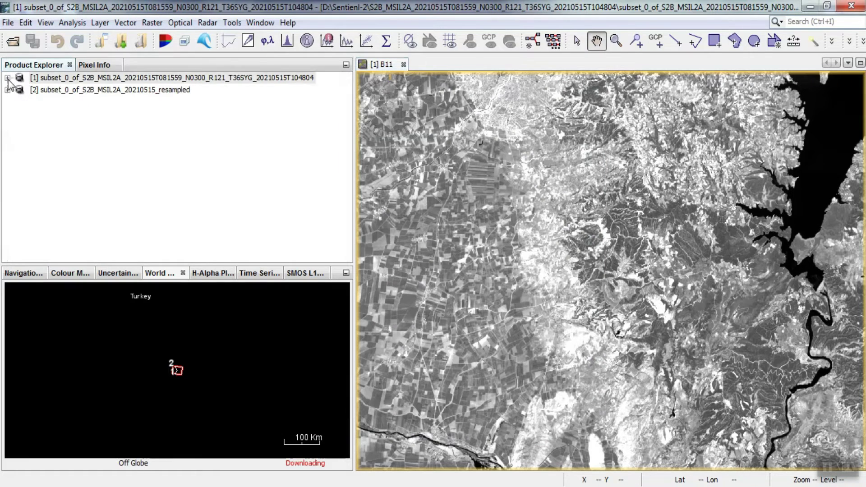
left_click(8, 90)
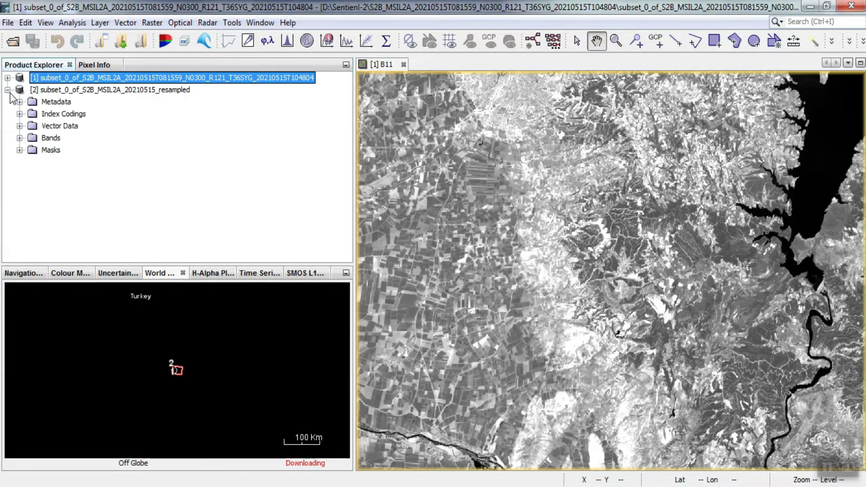
left_click(403, 64)
left_click(37, 90)
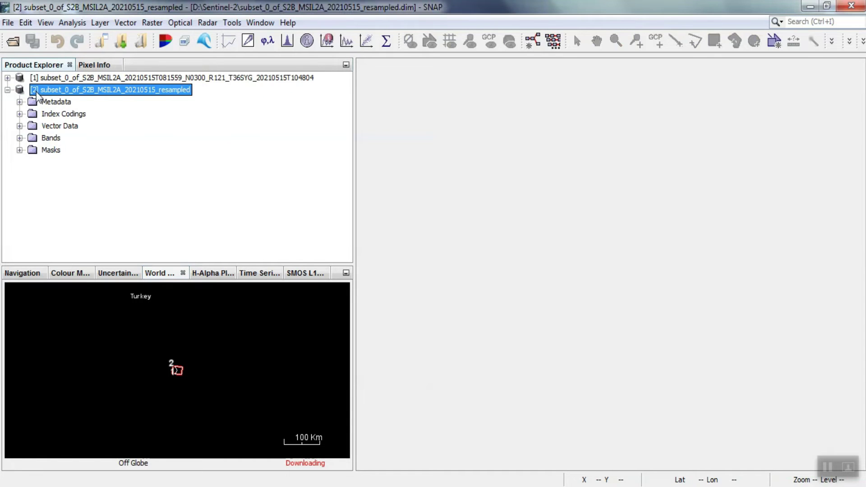
left_click(20, 138)
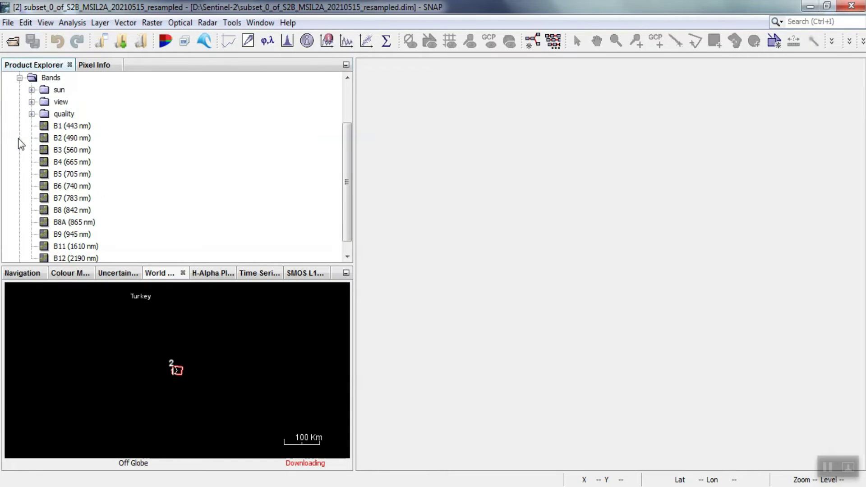
scroll(37, 169, "down", 1)
scroll(35, 169, "up", 3)
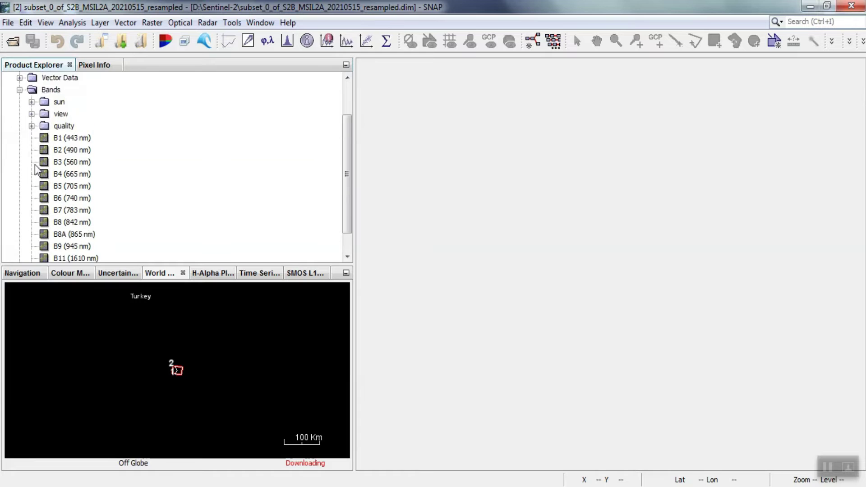
left_click(20, 138)
left_click(7, 91)
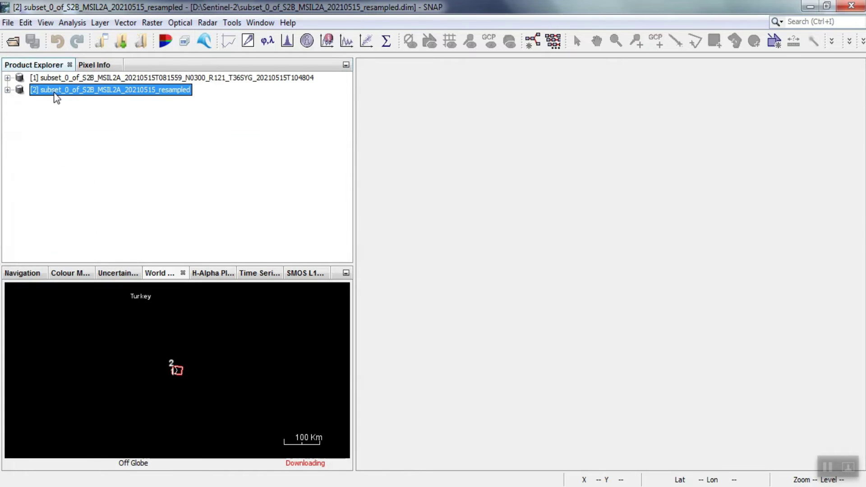
Open an RGB image window for product [2], trying the Natural Colors and False-color Infrared profiles.
right_click(56, 95)
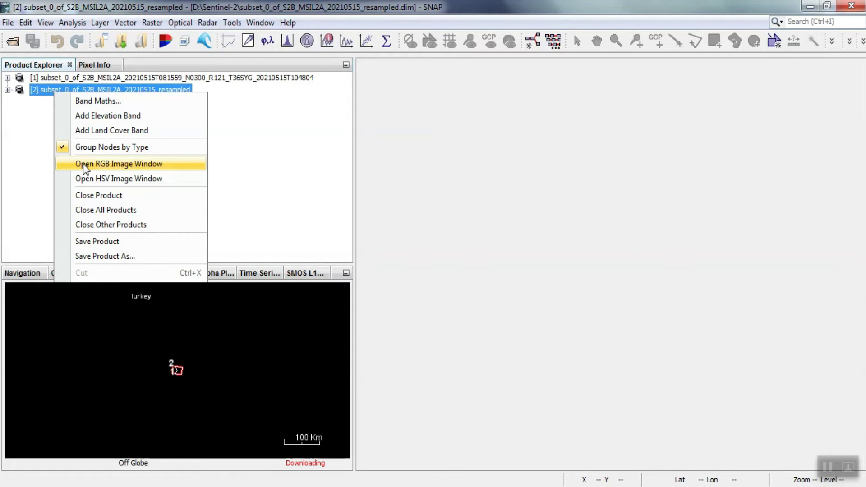
left_click(118, 163)
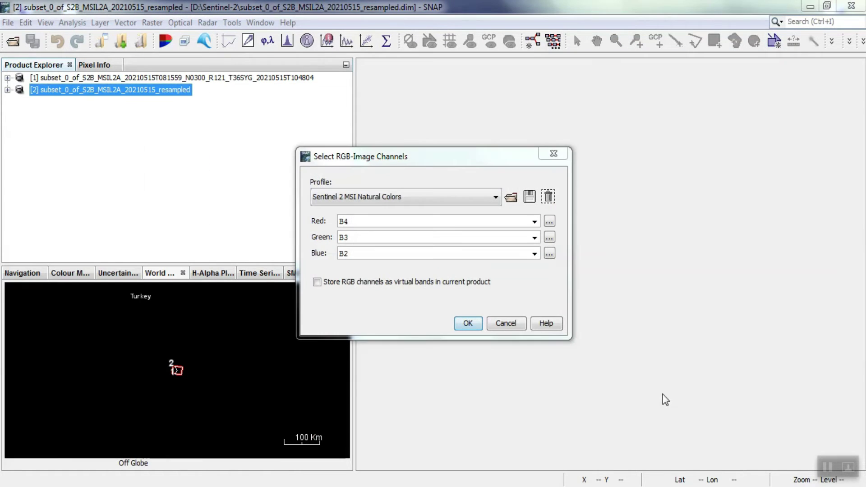
left_click(385, 197)
scroll(393, 230, "up", 1)
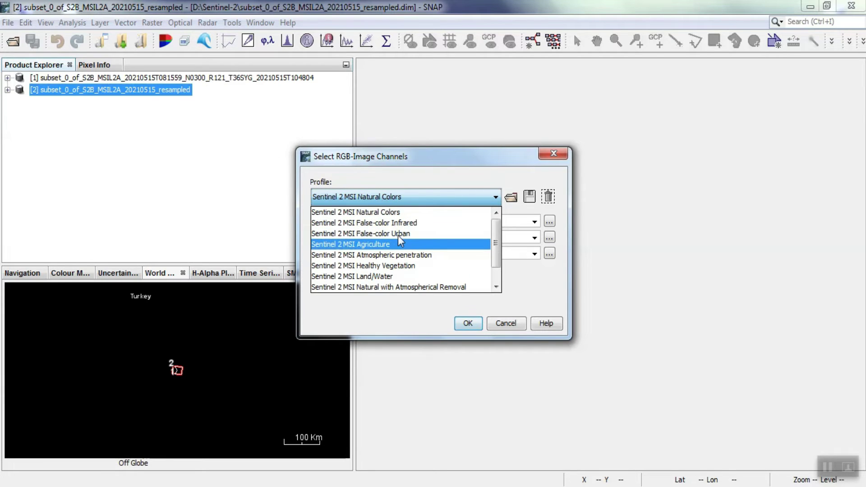
left_click(403, 213)
left_click(399, 196)
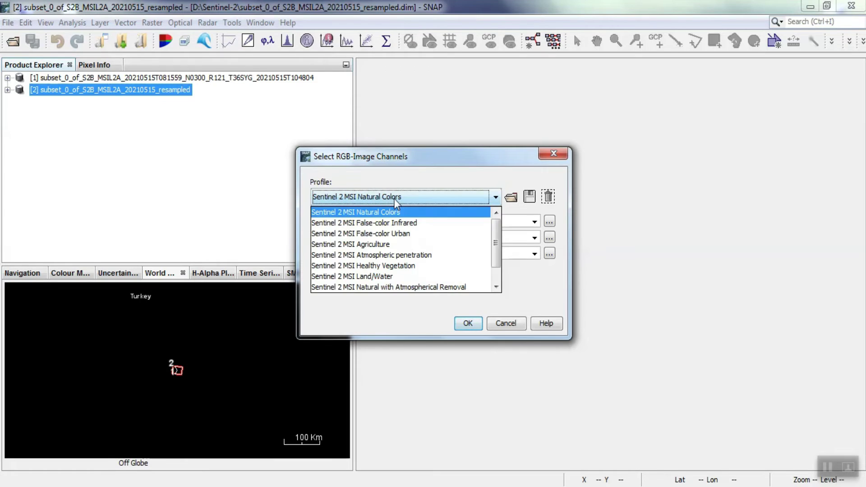
left_click(400, 219)
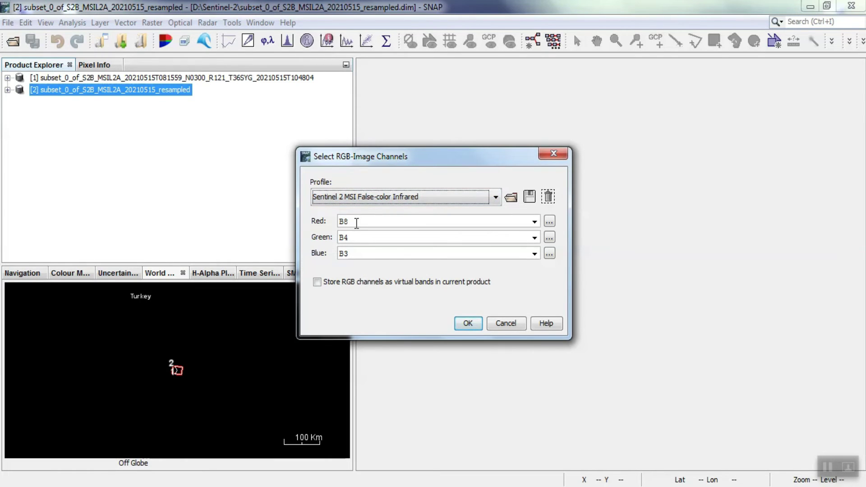
left_click_drag(366, 221, 343, 221)
Try False-color Urban, then create the image with Sentinel 2 MSI Agriculture (B11/B8/B2).
left_click(402, 196)
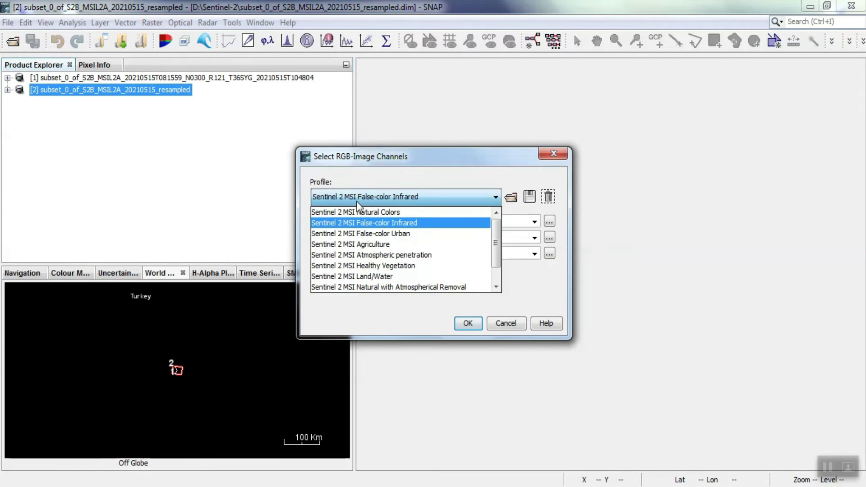
left_click(378, 227)
left_click(402, 196)
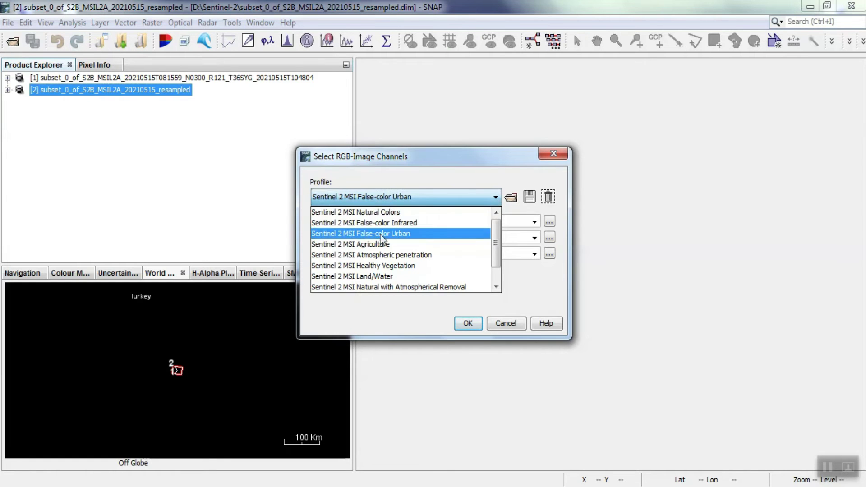
left_click(378, 237)
left_click(467, 323)
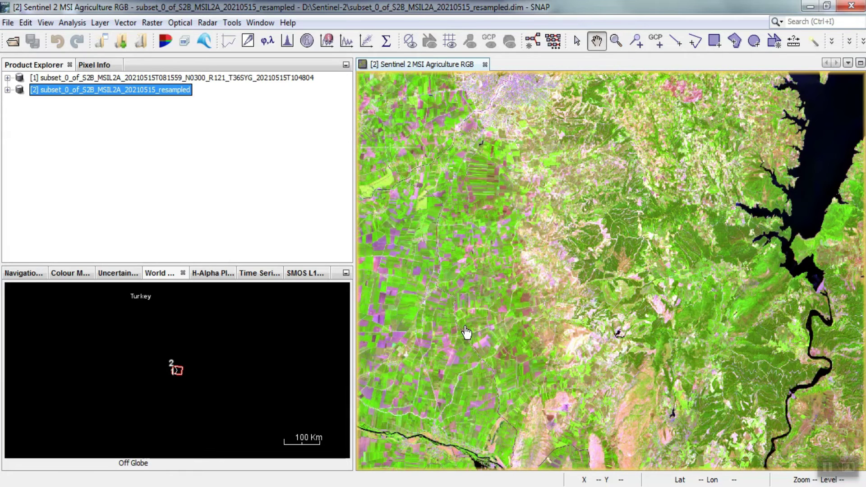
left_click(464, 332)
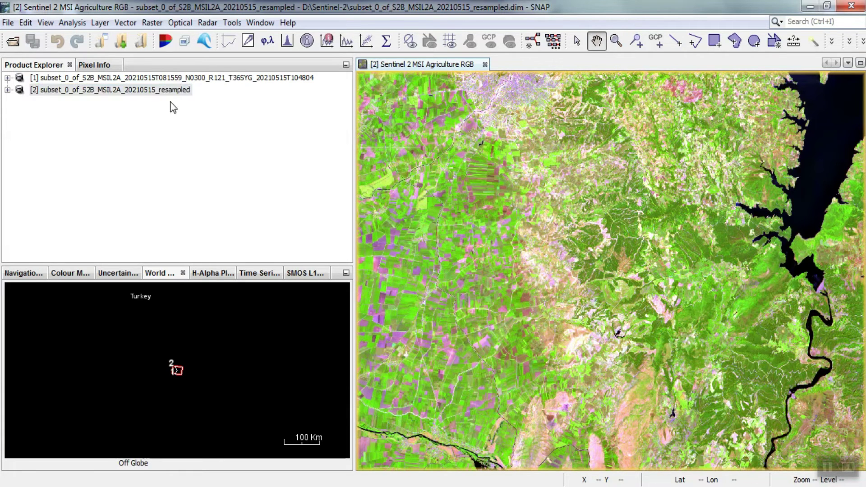
left_click(162, 77)
right_click(161, 78)
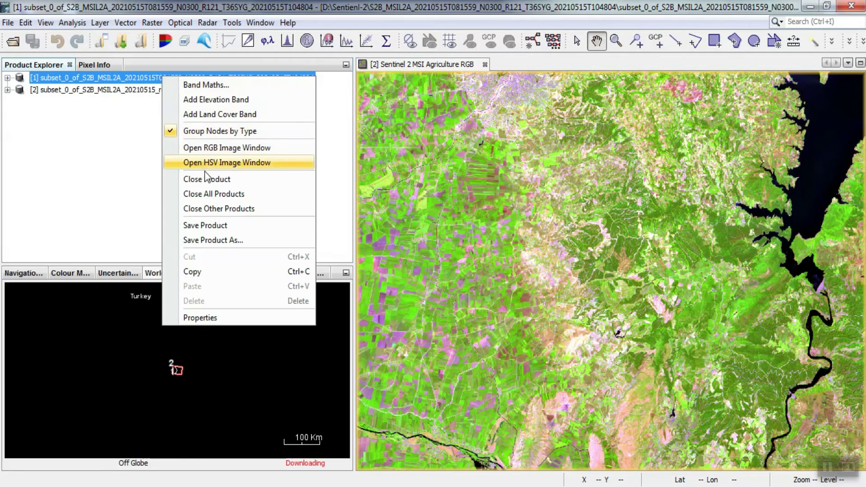
left_click(213, 148)
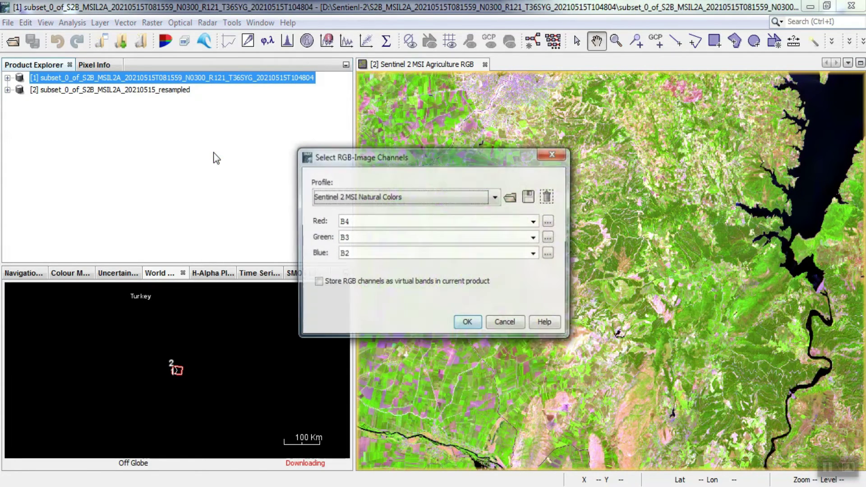
left_click(348, 197)
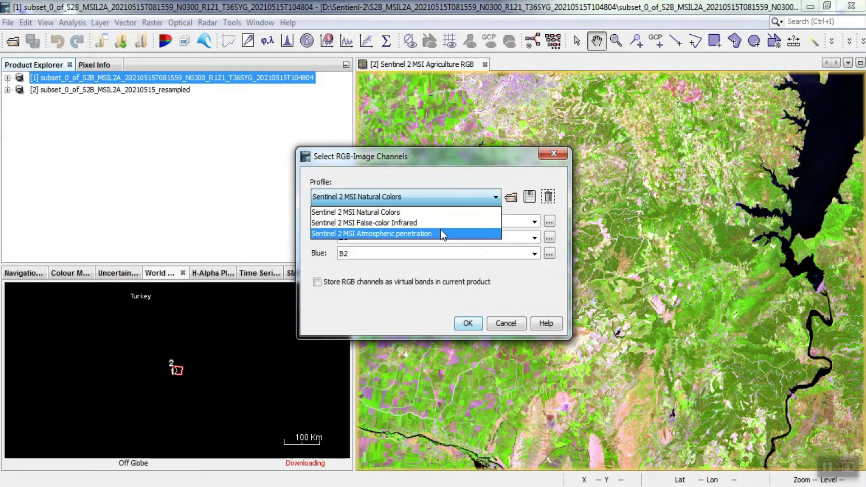
left_click(428, 211)
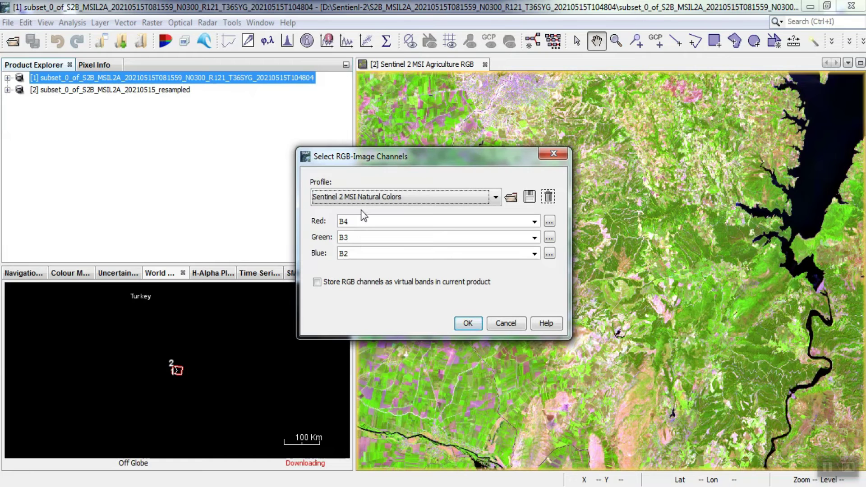
left_click(402, 197)
left_click(552, 155)
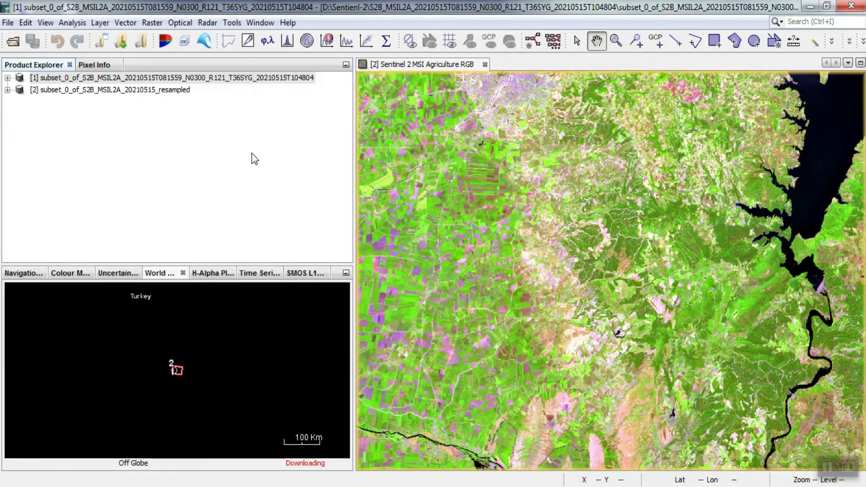
left_click(163, 90)
right_click(163, 89)
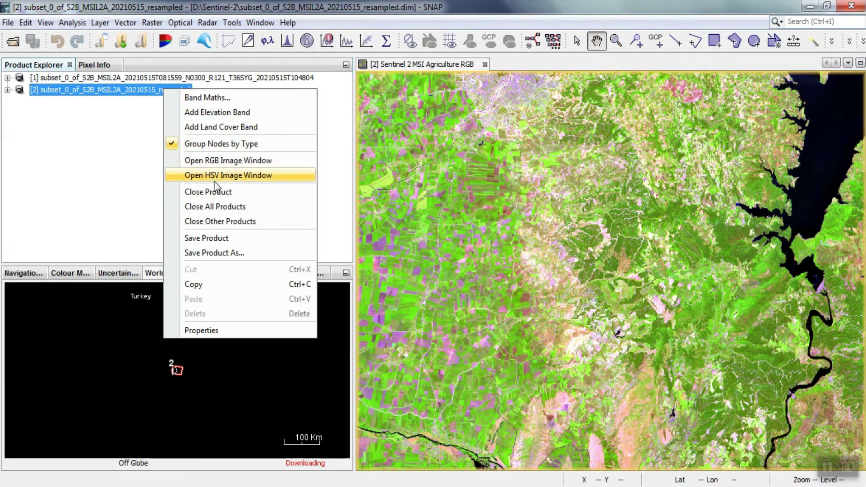